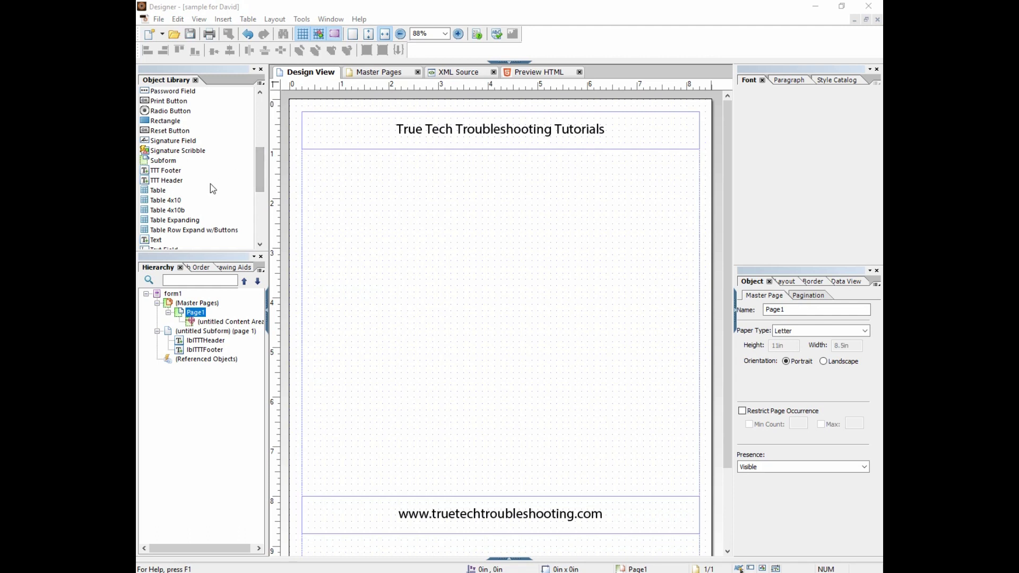
Place sam.jpg as Image1, enlarge it to about 1.5 × 1.125 in, and open the Script Editor's event list.
{"action": "scroll", "coordinate": [261, 181], "scroll_direction": "up", "scroll_amount": 10}
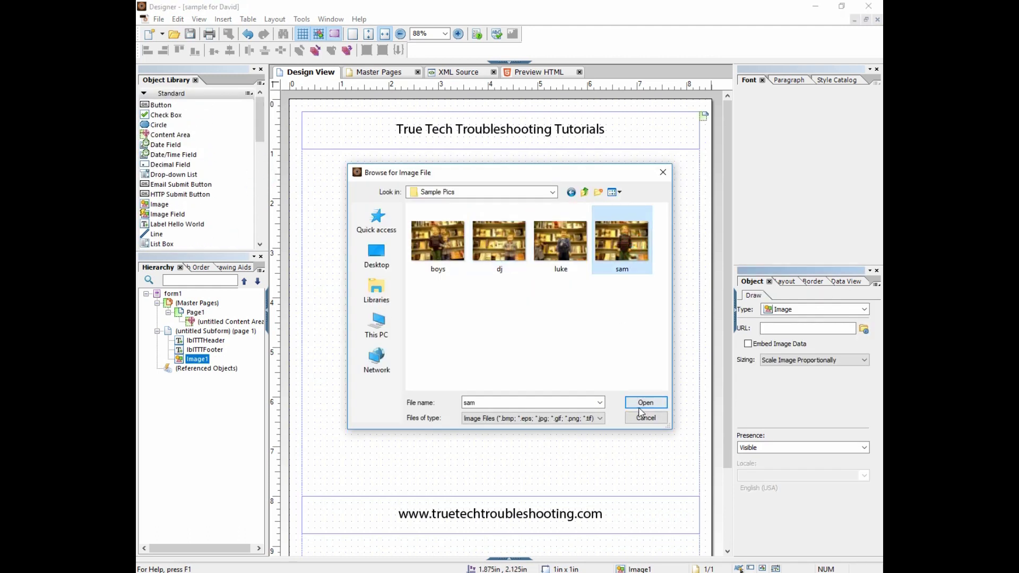
{"action": "left_click", "coordinate": [641, 403]}
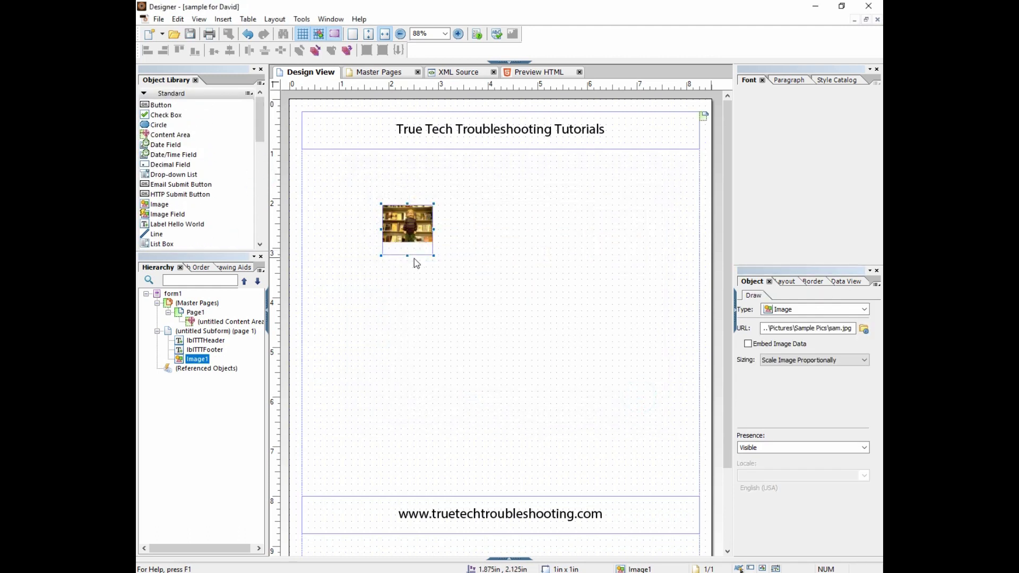
{"action": "left_click_drag", "start_coordinate": [433, 256], "coordinate": [458, 232]}
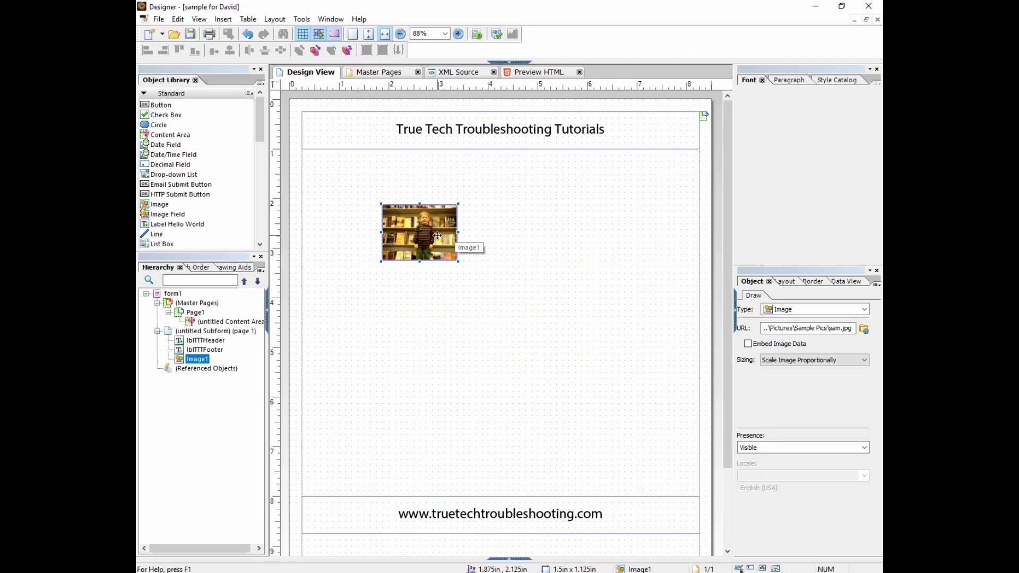
{"action": "left_click", "coordinate": [516, 62]}
{"action": "left_click", "coordinate": [232, 69]}
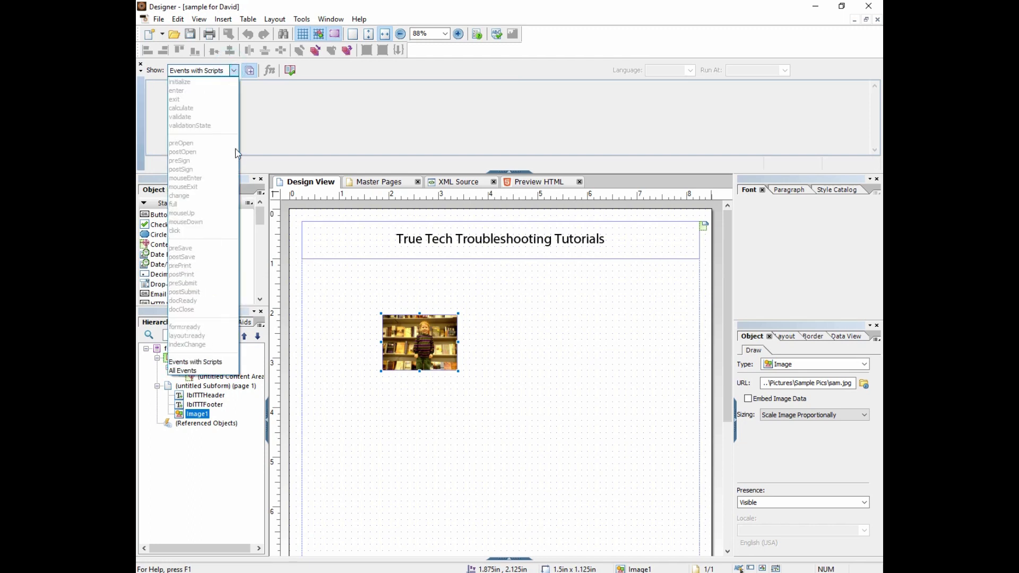
Close the event list unchanged and collapse the Script Editor.
{"action": "left_click", "coordinate": [224, 78]}
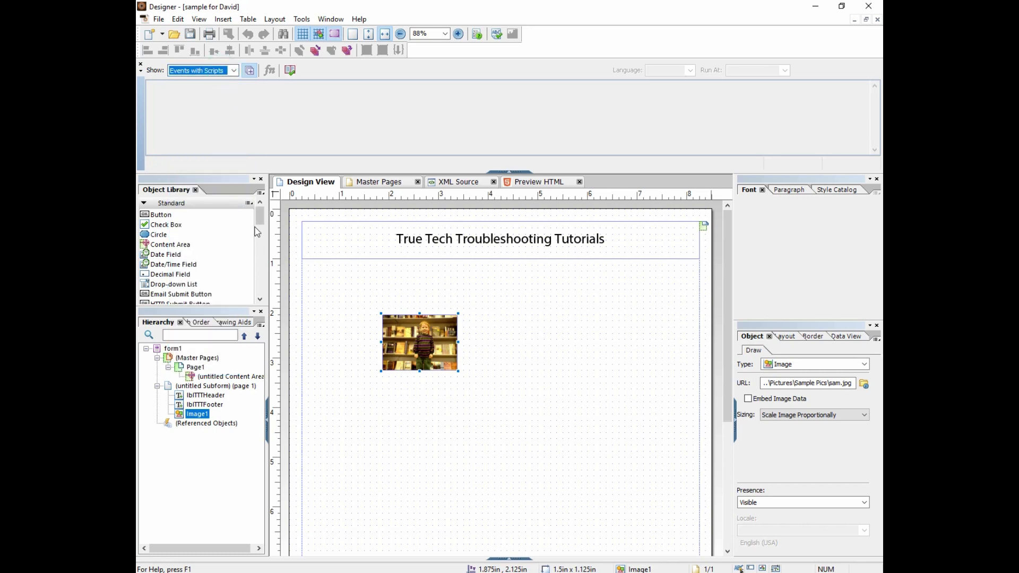
{"action": "left_click", "coordinate": [501, 171]}
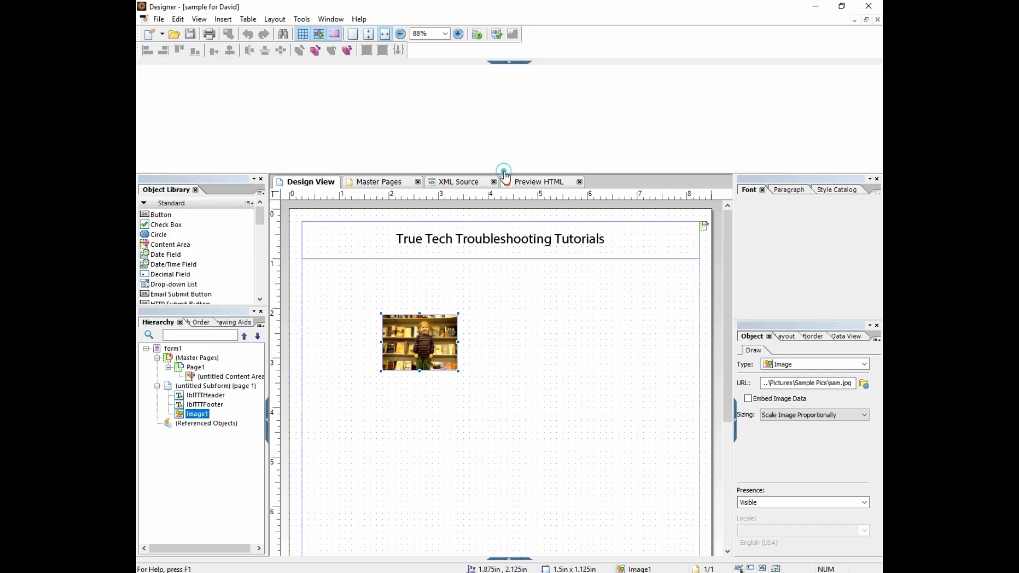
{"action": "mouse_move", "coordinate": [260, 130]}
{"action": "left_mouse_down"}
{"action": "mouse_move", "coordinate": [266, 162]}
{"action": "mouse_move", "coordinate": [215, 173]}
{"action": "mouse_move", "coordinate": [261, 116]}
{"action": "left_mouse_up"}
{"action": "left_click", "coordinate": [166, 174]}
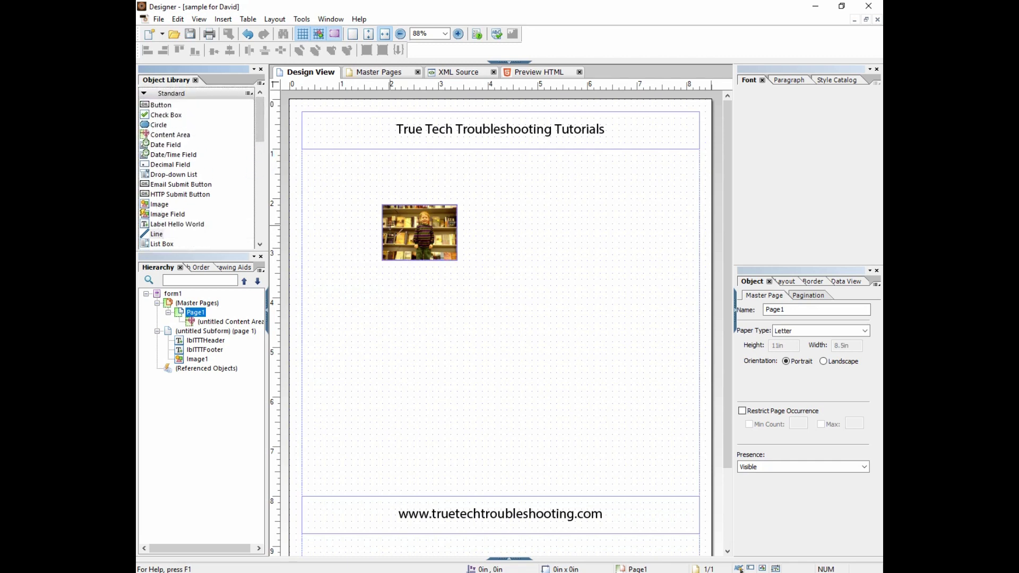
Draw a 1.875 × 1.625 in Image Field, ImageField1, to the right of the photo.
{"action": "left_click", "coordinate": [342, 211]}
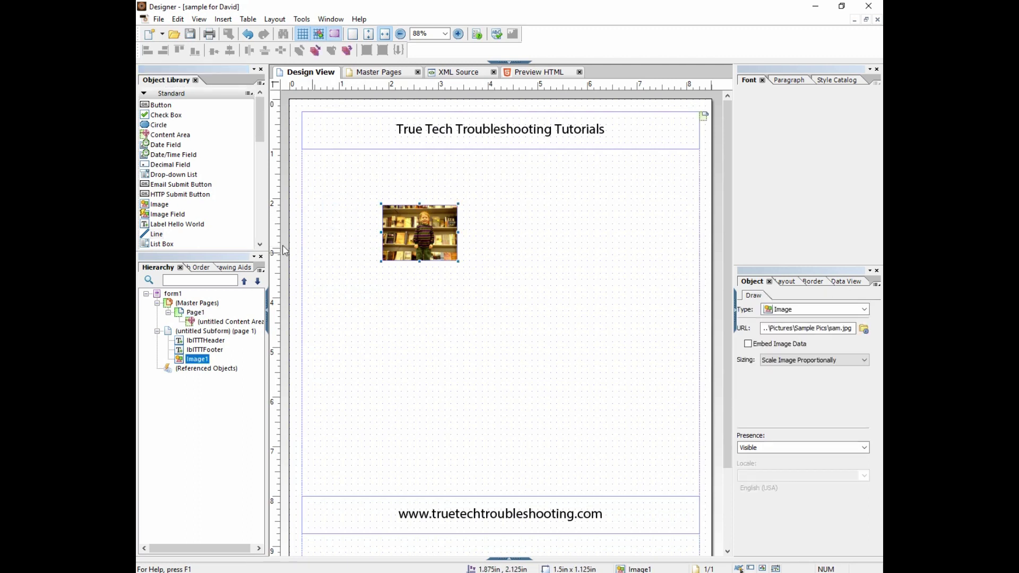
{"action": "left_click", "coordinate": [169, 214]}
{"action": "left_click_drag", "start_coordinate": [487, 198], "coordinate": [583, 277]}
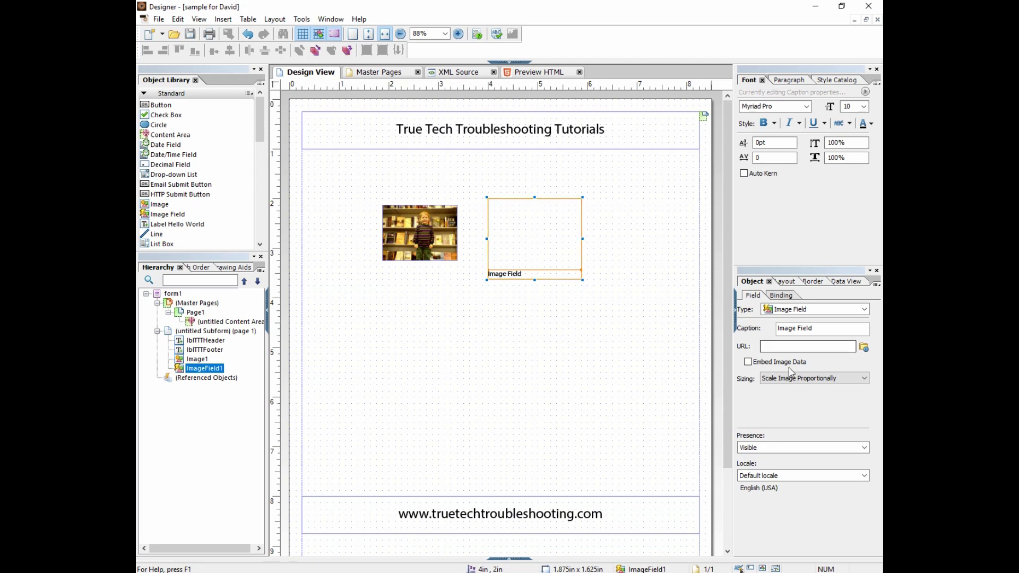
Load sam.jpg into ImageField1 and set its caption position to None.
{"action": "left_click", "coordinate": [863, 347]}
{"action": "left_click", "coordinate": [616, 240]}
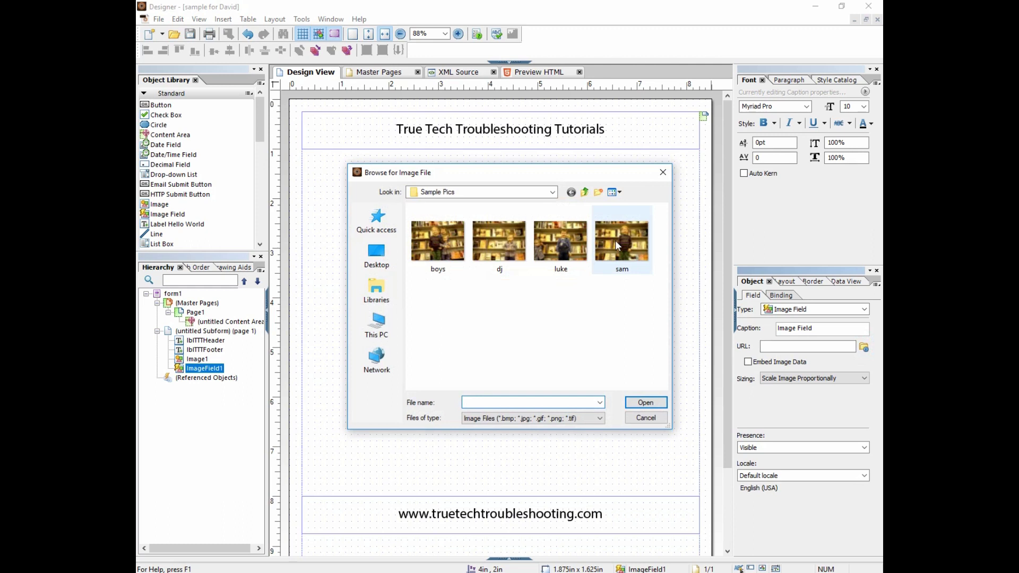
{"action": "left_click", "coordinate": [649, 400]}
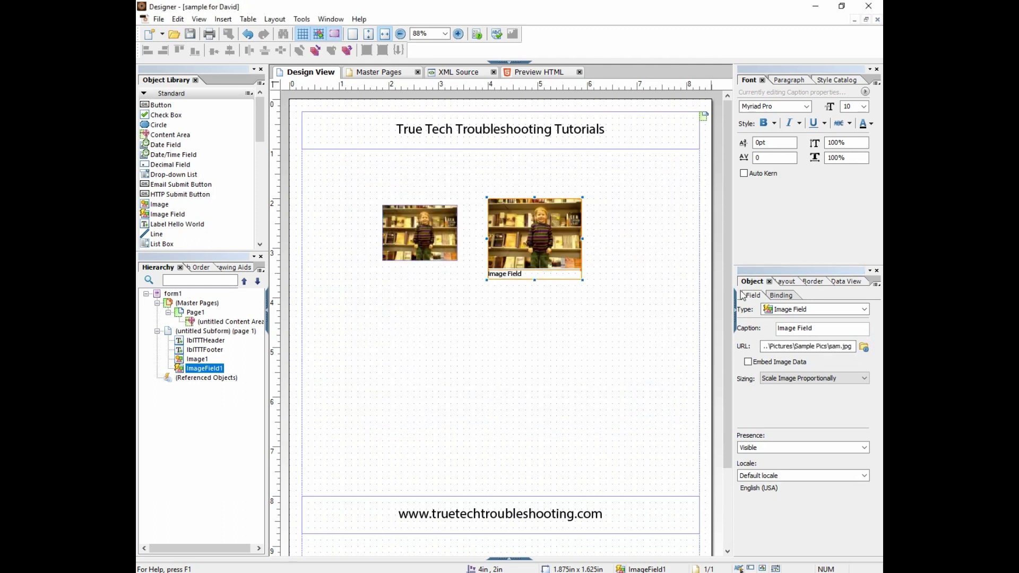
{"action": "left_click", "coordinate": [784, 282]}
{"action": "left_click", "coordinate": [799, 448]}
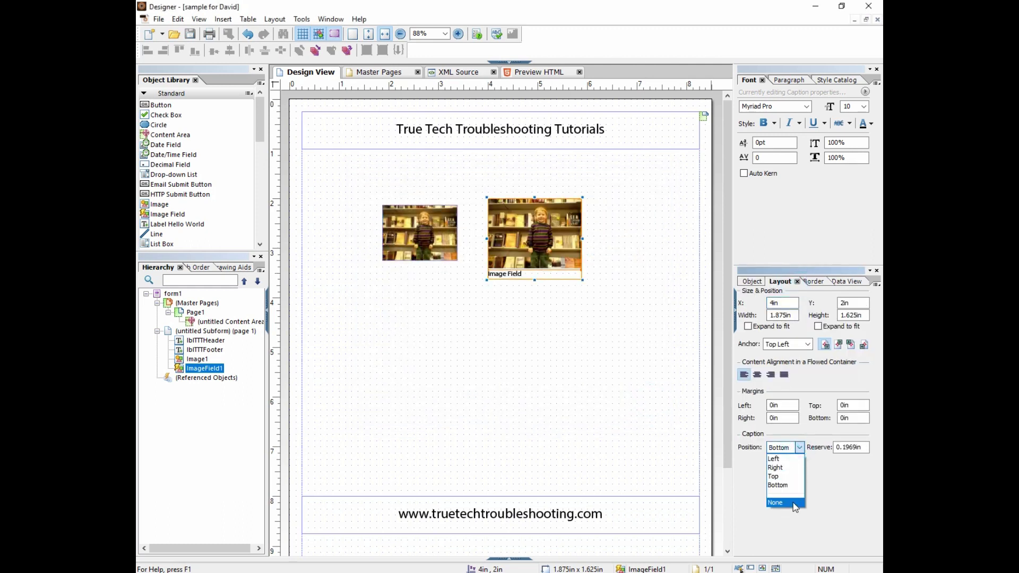
{"action": "left_click", "coordinate": [784, 505]}
Delete the original Image1 photo and reselect ImageField1.
{"action": "left_click", "coordinate": [434, 236]}
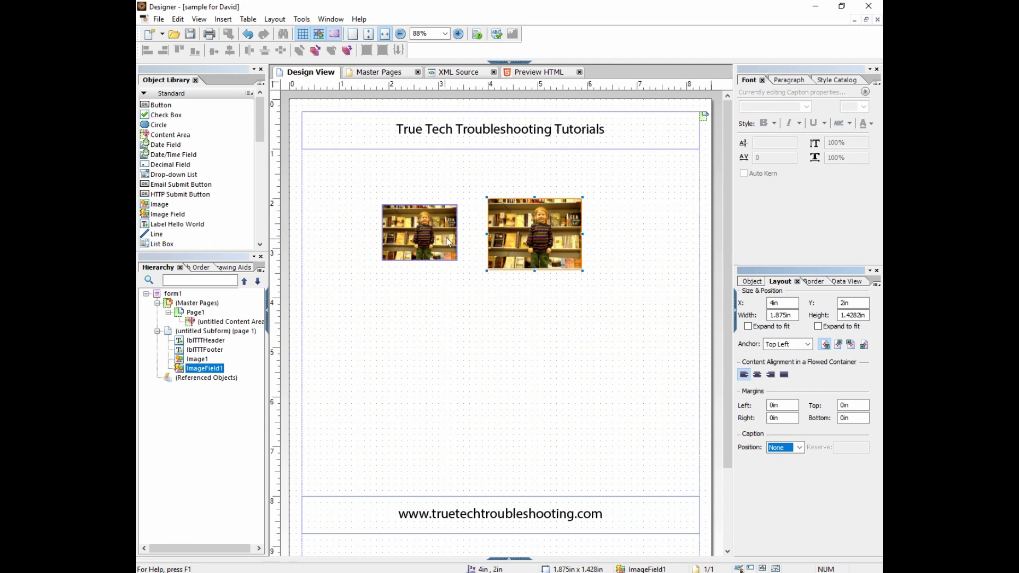
{"action": "key", "text": "Delete"}
{"action": "left_click", "coordinate": [507, 249]}
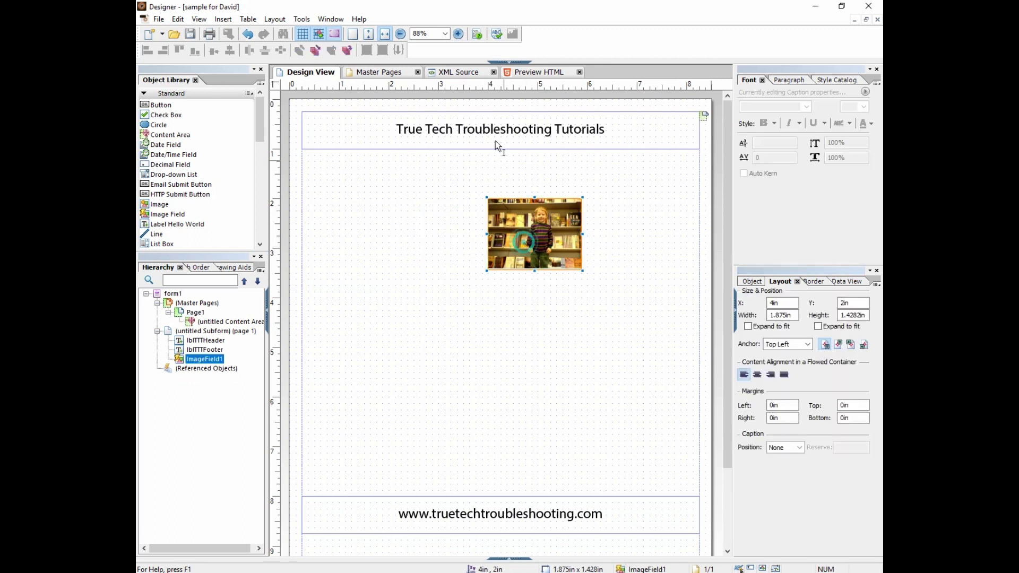
Give ImageField1 a click-event script: app.alert("Hello World!");.
{"action": "left_click", "coordinate": [502, 64]}
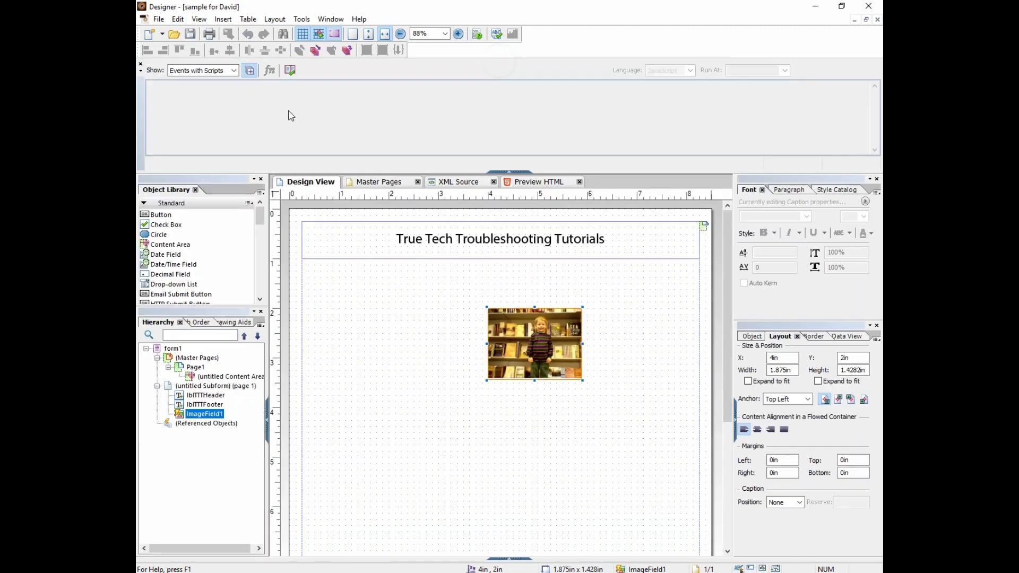
{"action": "left_click", "coordinate": [232, 71]}
{"action": "left_click", "coordinate": [193, 229]}
{"action": "left_click", "coordinate": [189, 109]}
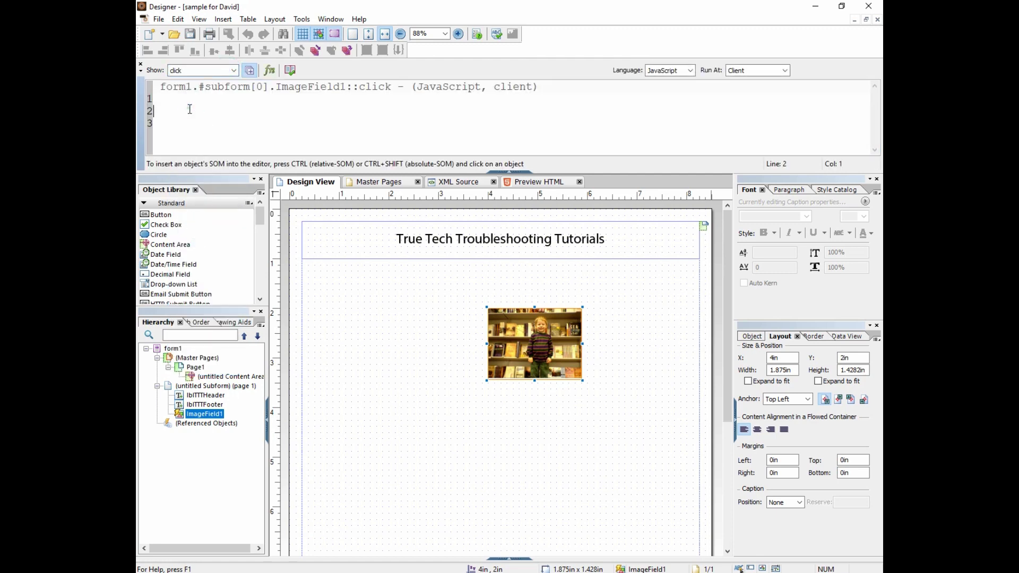
{"action": "type", "text": "app.alert(\"Hello World!\");"}
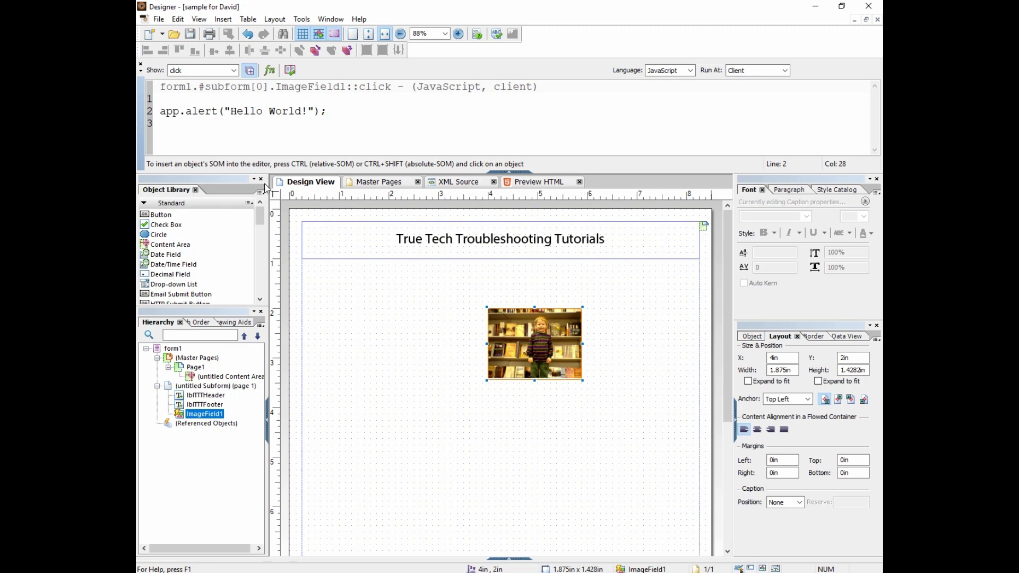
{"action": "scroll", "coordinate": [441, 420], "scroll_direction": "down", "scroll_amount": 2}
{"action": "scroll", "coordinate": [438, 312], "scroll_direction": "up", "scroll_amount": 2}
Click the picture in the Acrobat PDF to confirm the Hello World! alert, then close Acrobat.
{"action": "left_click", "coordinate": [516, 173]}
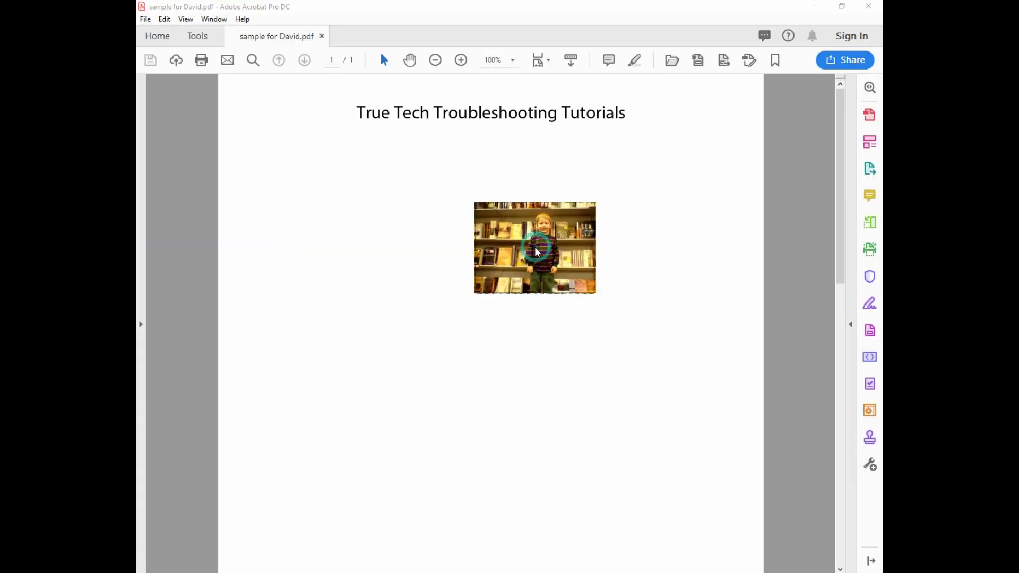
{"action": "left_click", "coordinate": [535, 248]}
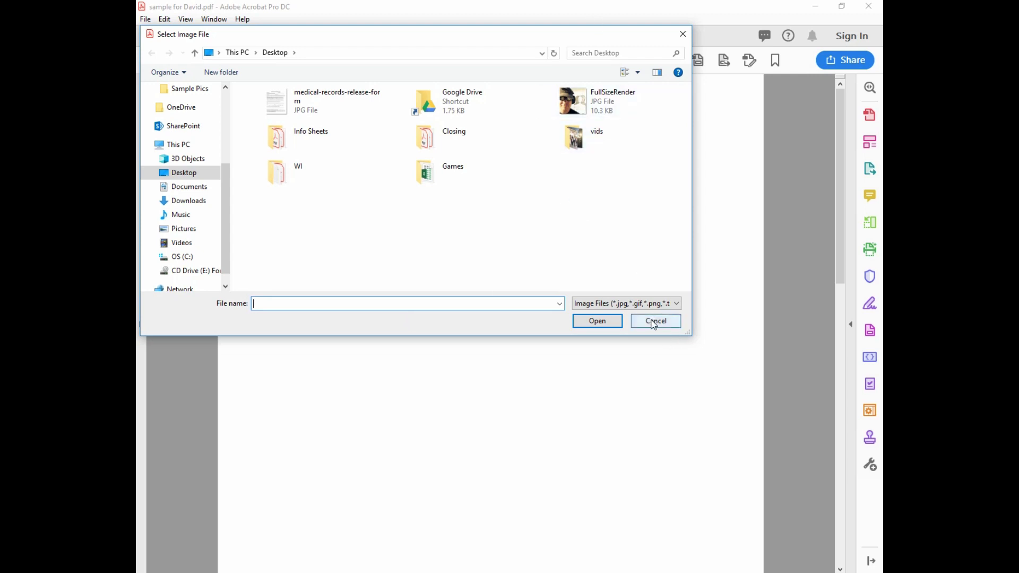
{"action": "left_click", "coordinate": [668, 322]}
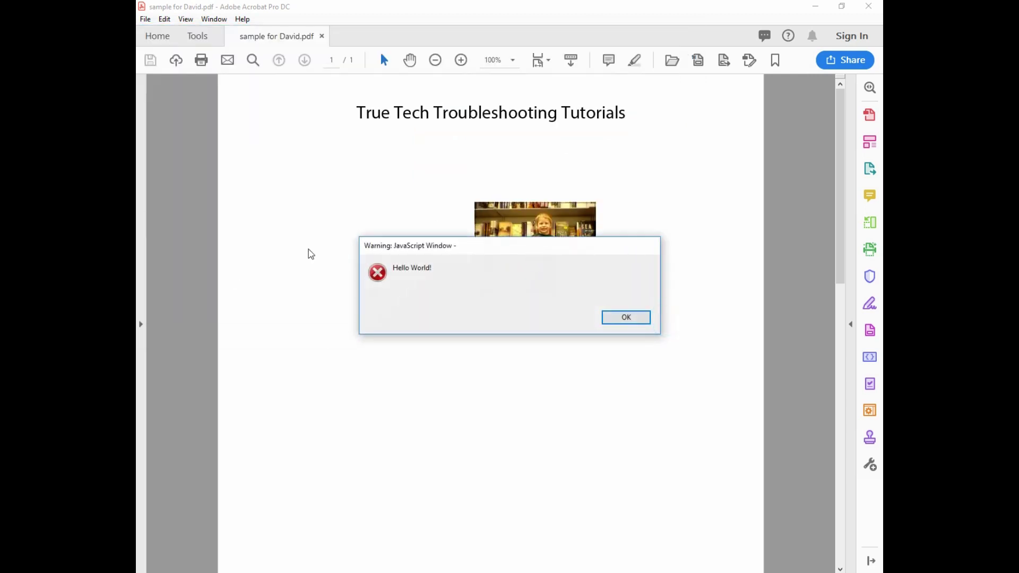
{"action": "left_click", "coordinate": [610, 319]}
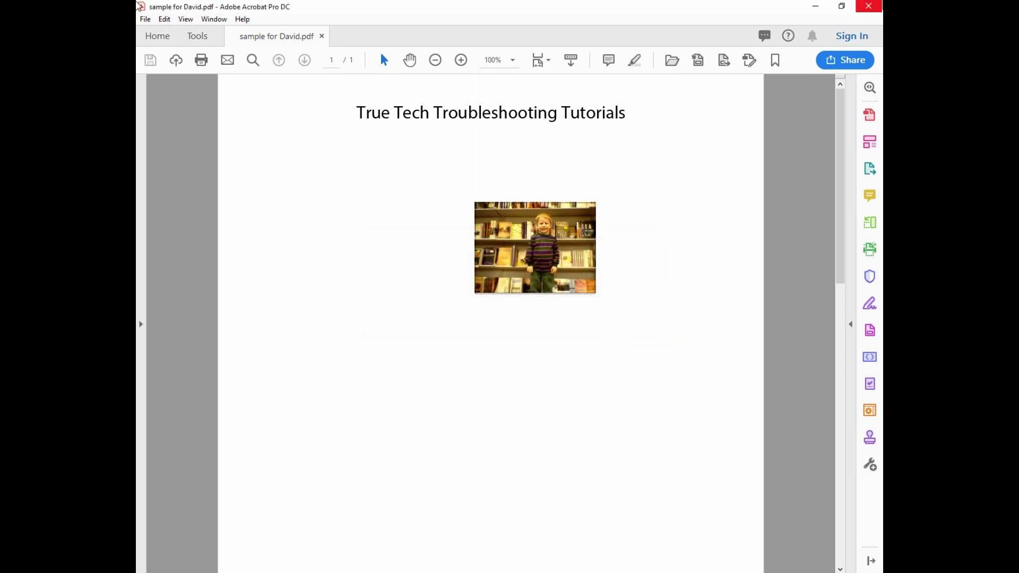
{"action": "left_click", "coordinate": [871, 9]}
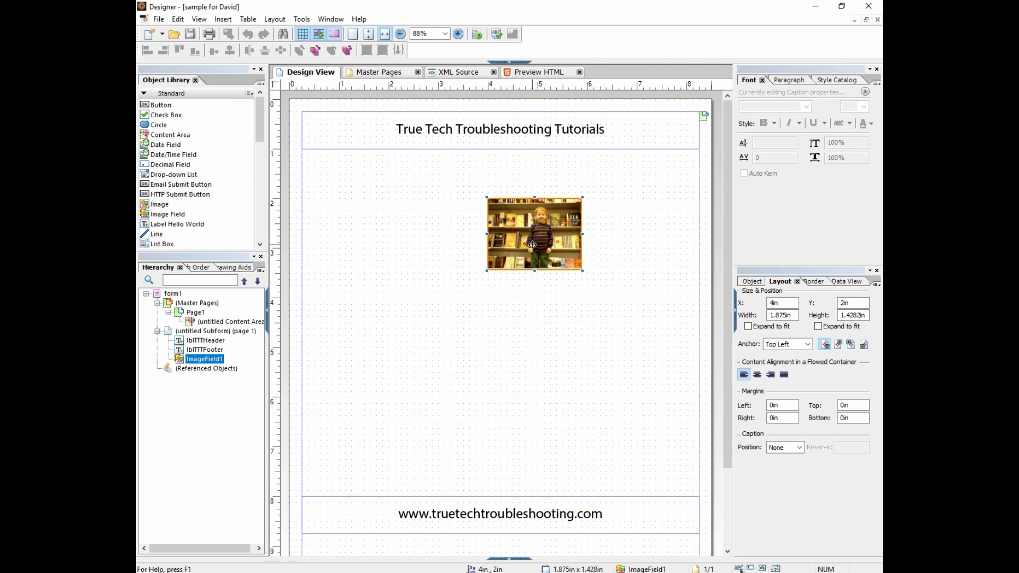
Replace the image field with a new Image showing sam.jpg, sized 2 × 1.5 in.
{"action": "key", "text": "Delete"}
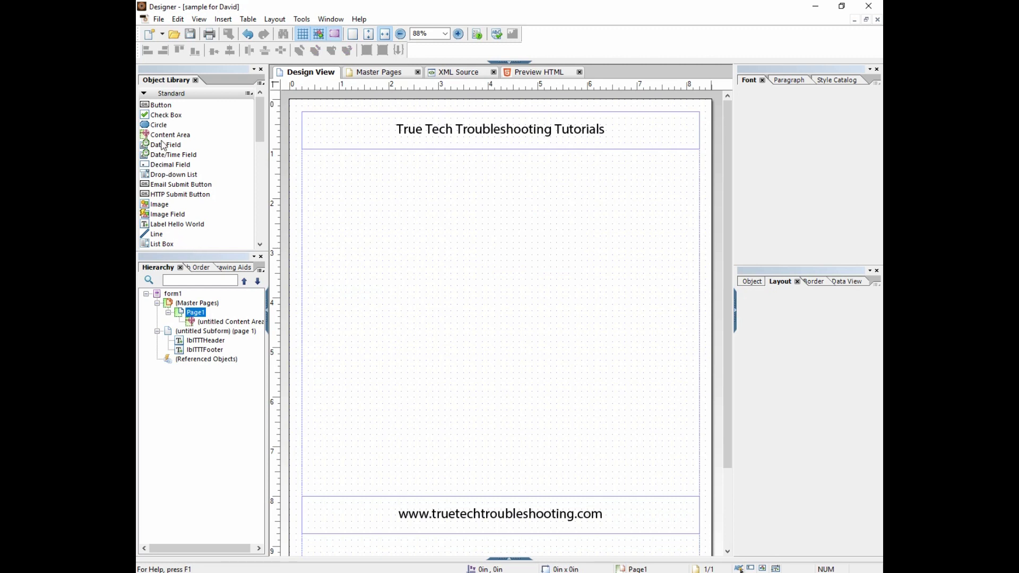
{"action": "left_click_drag", "start_coordinate": [159, 204], "coordinate": [382, 242]}
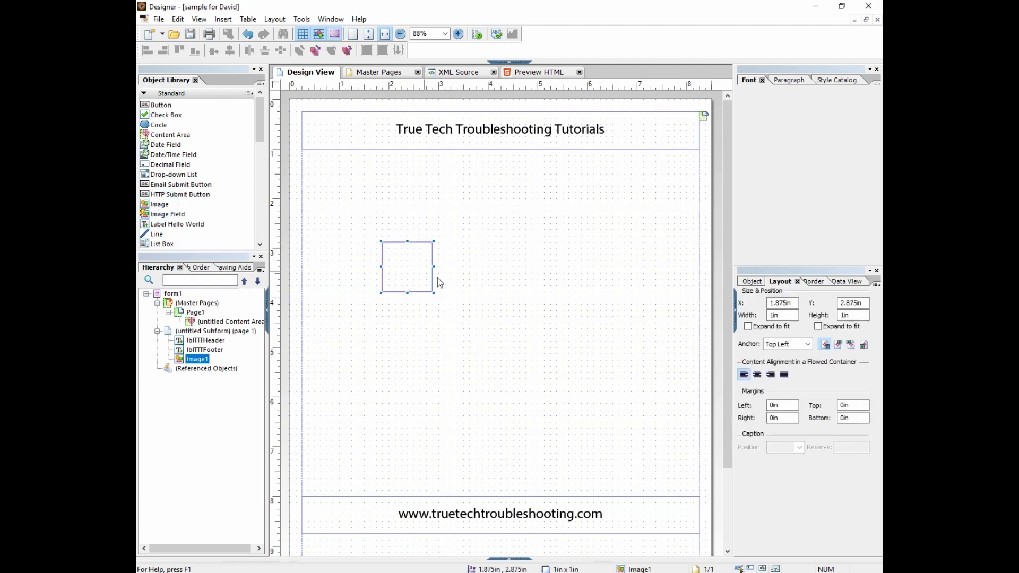
{"action": "left_click", "coordinate": [751, 282]}
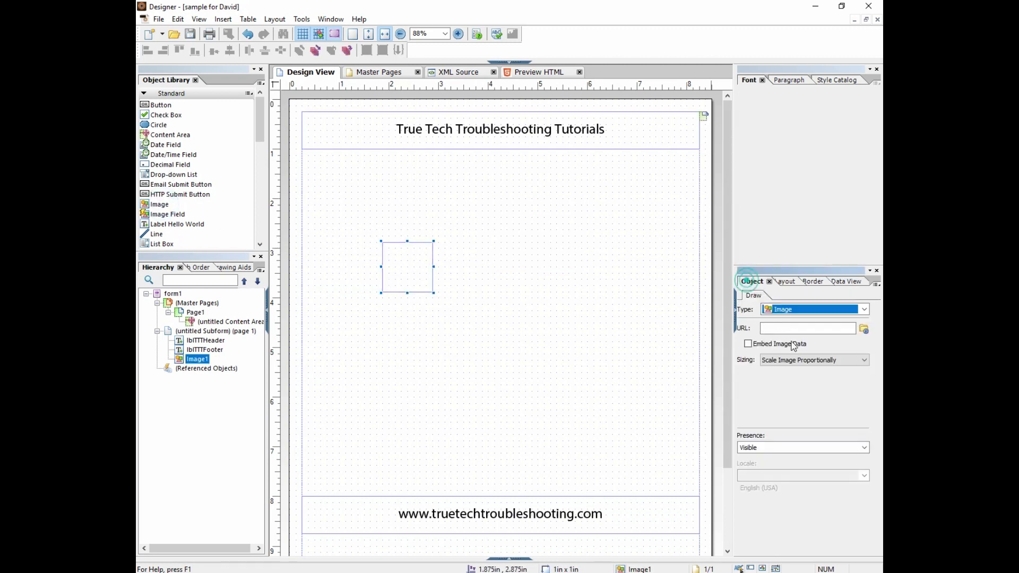
{"action": "left_click", "coordinate": [864, 329]}
{"action": "left_click", "coordinate": [620, 244]}
{"action": "left_click", "coordinate": [646, 403]}
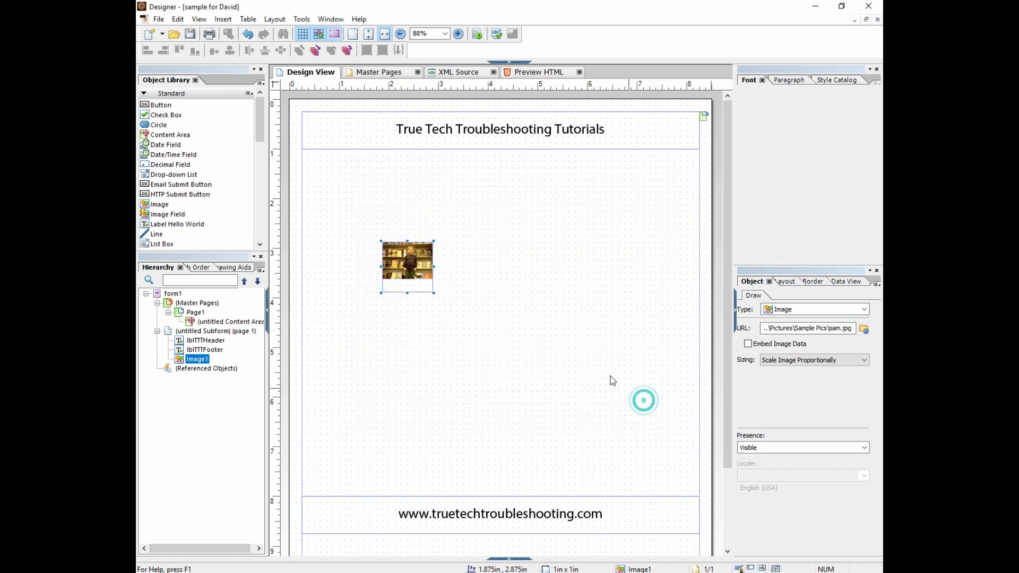
{"action": "left_click_drag", "start_coordinate": [434, 292], "coordinate": [496, 316]}
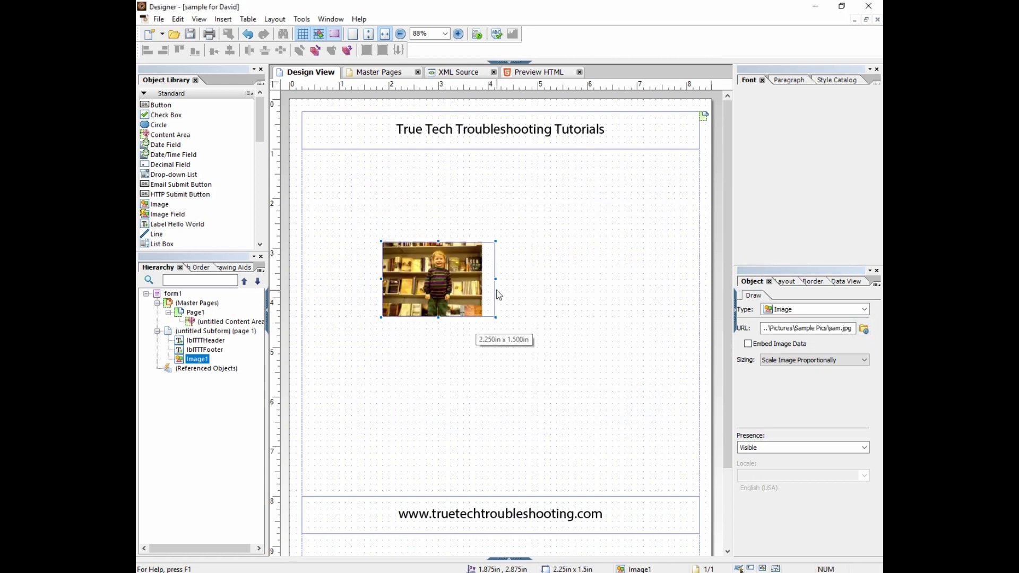
{"action": "left_click_drag", "start_coordinate": [496, 279], "coordinate": [483, 279]}
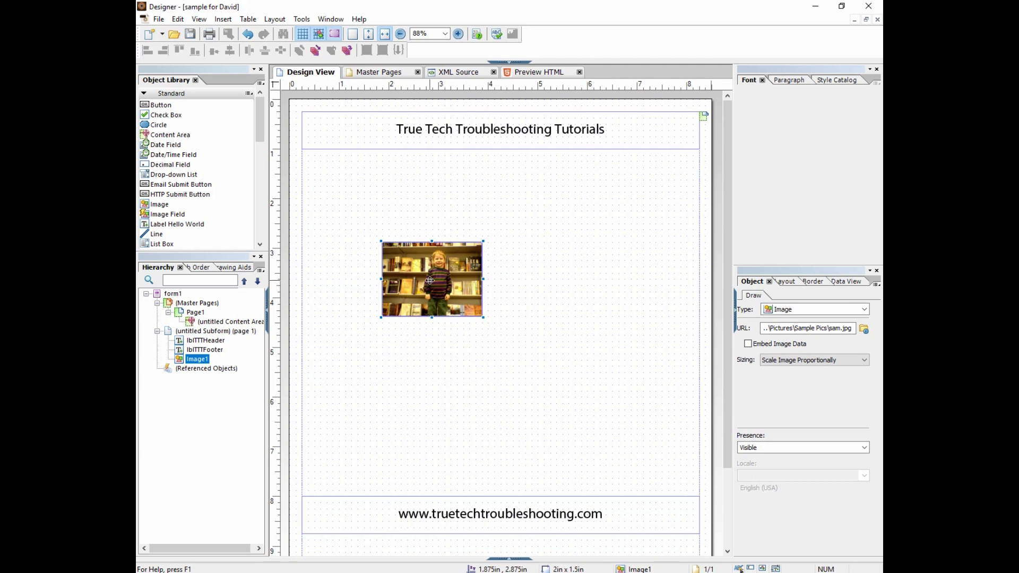
Draw a 2 × 1.5 in button over the picture, clear its caption, and set No Border.
{"action": "left_click", "coordinate": [162, 105]}
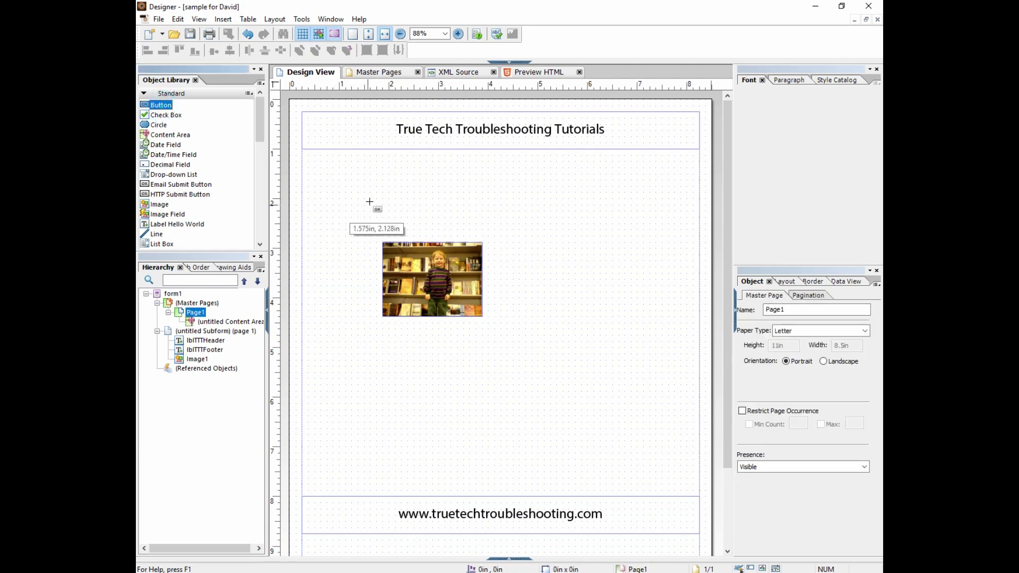
{"action": "left_click_drag", "start_coordinate": [383, 236], "coordinate": [483, 317]}
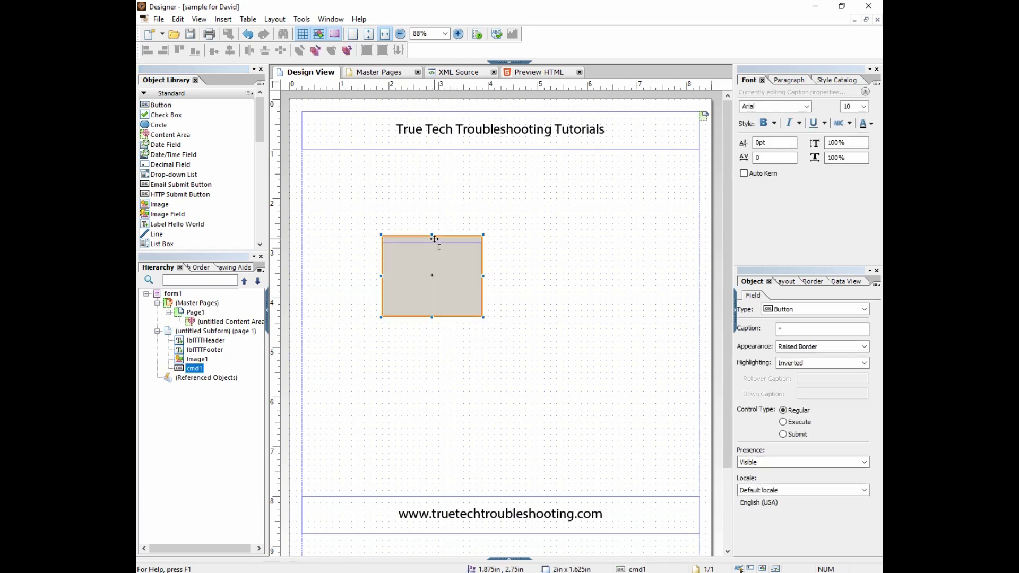
{"action": "left_click_drag", "start_coordinate": [434, 239], "coordinate": [434, 245]}
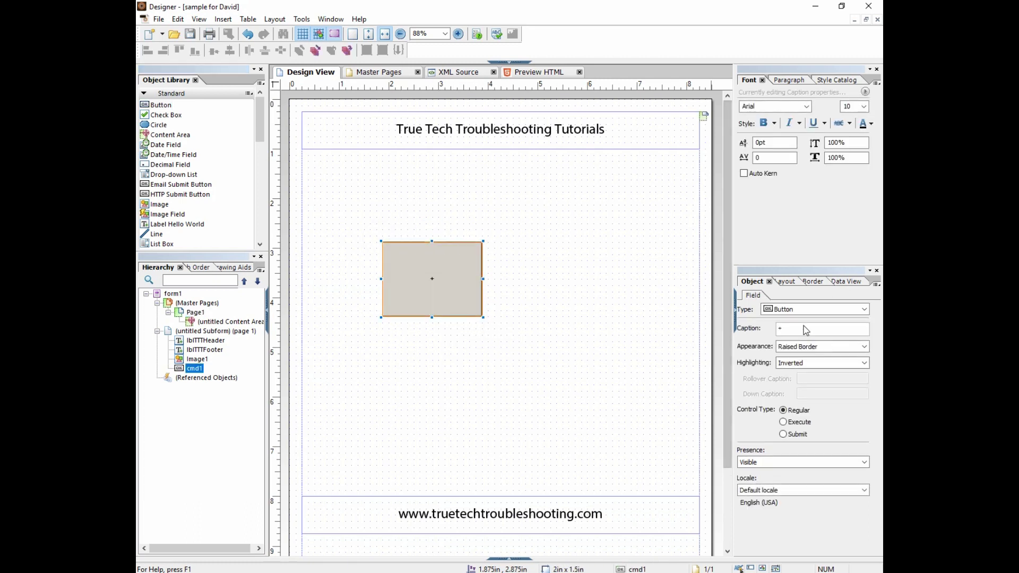
{"action": "double_click", "coordinate": [779, 329]}
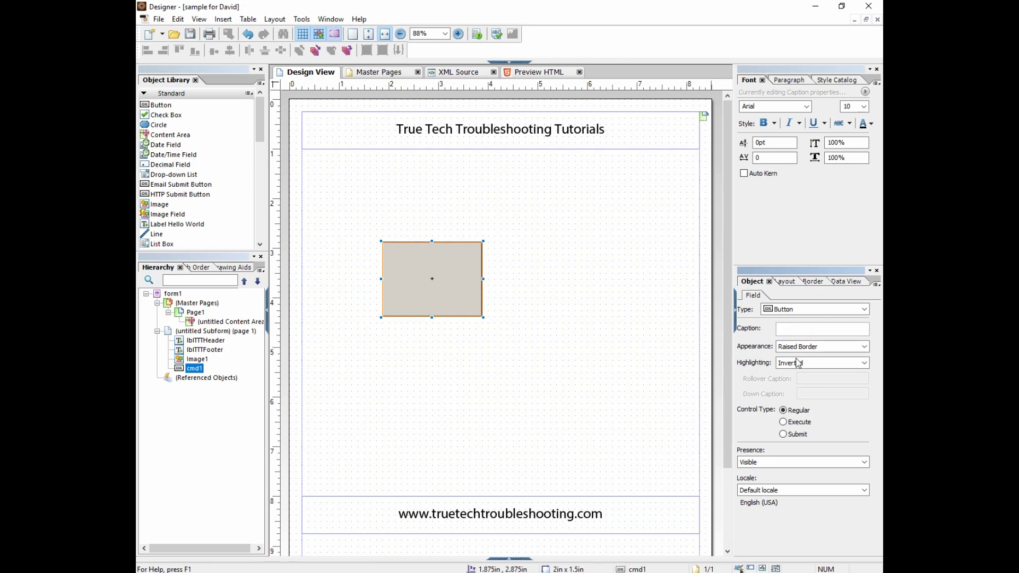
{"action": "left_click", "coordinate": [839, 347]}
{"action": "left_click", "coordinate": [820, 356]}
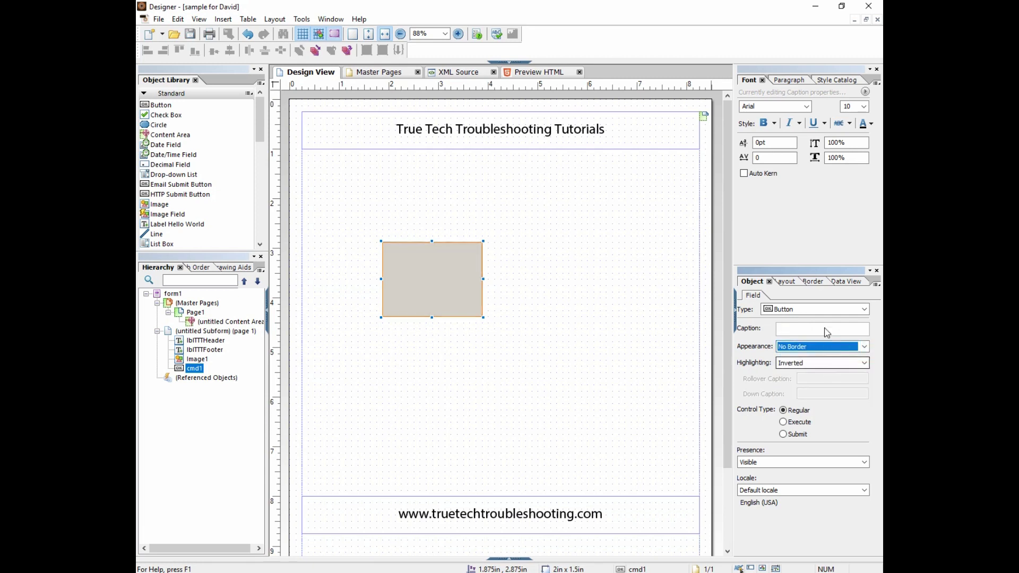
Set the button's background fill to None and move the footer below it in the object order.
{"action": "left_click", "coordinate": [812, 283]}
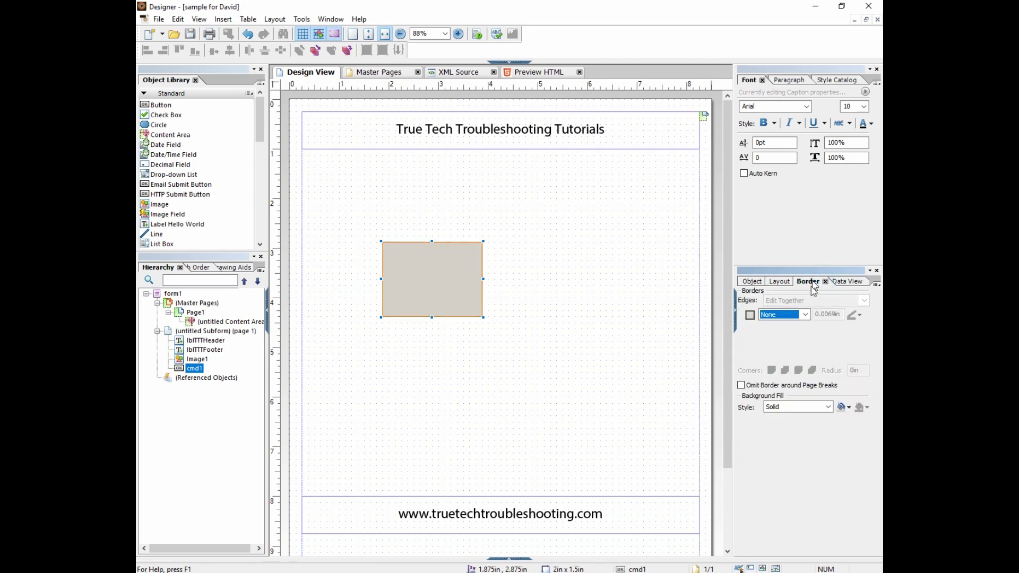
{"action": "left_click", "coordinate": [828, 407]}
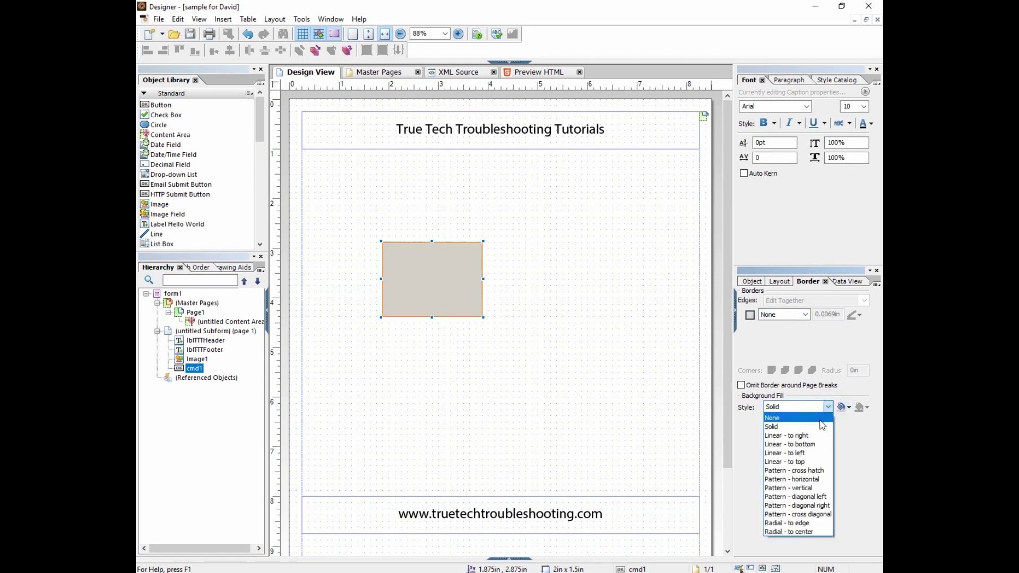
{"action": "left_click", "coordinate": [822, 419]}
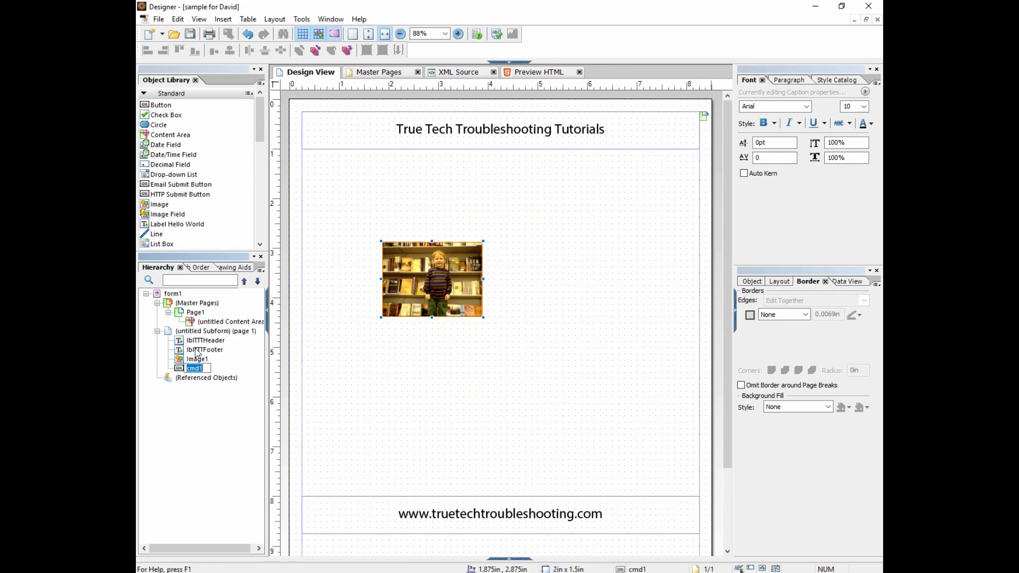
{"action": "left_click_drag", "start_coordinate": [197, 349], "coordinate": [205, 374]}
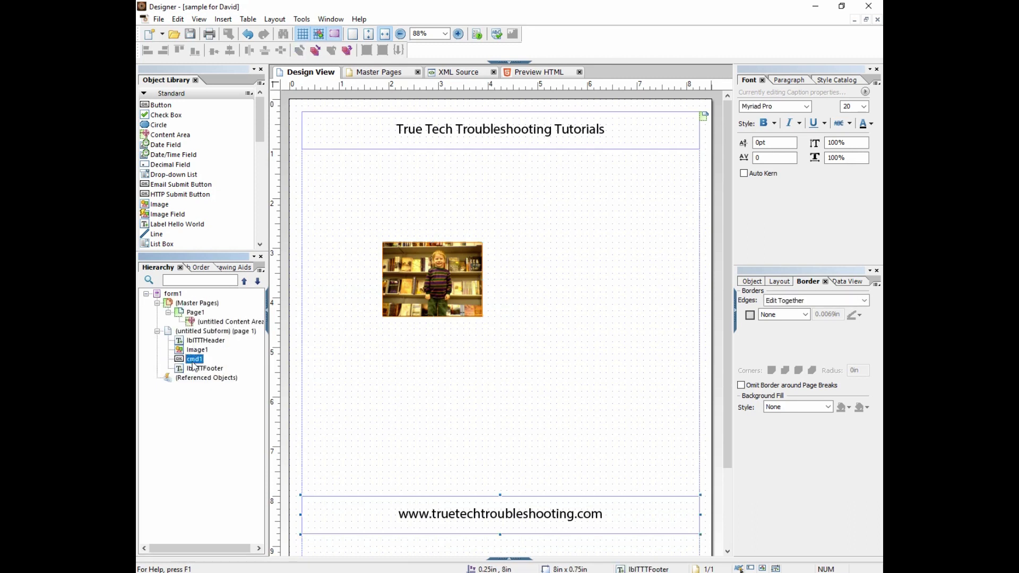
{"action": "left_click", "coordinate": [195, 360]}
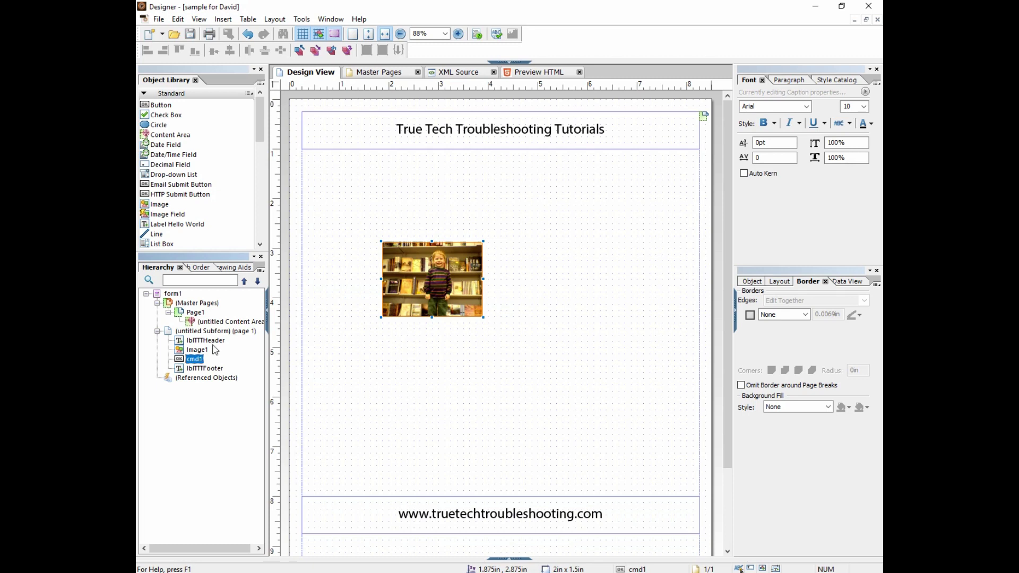
Rename the master page content area to Body1.
{"action": "left_click", "coordinate": [211, 322]}
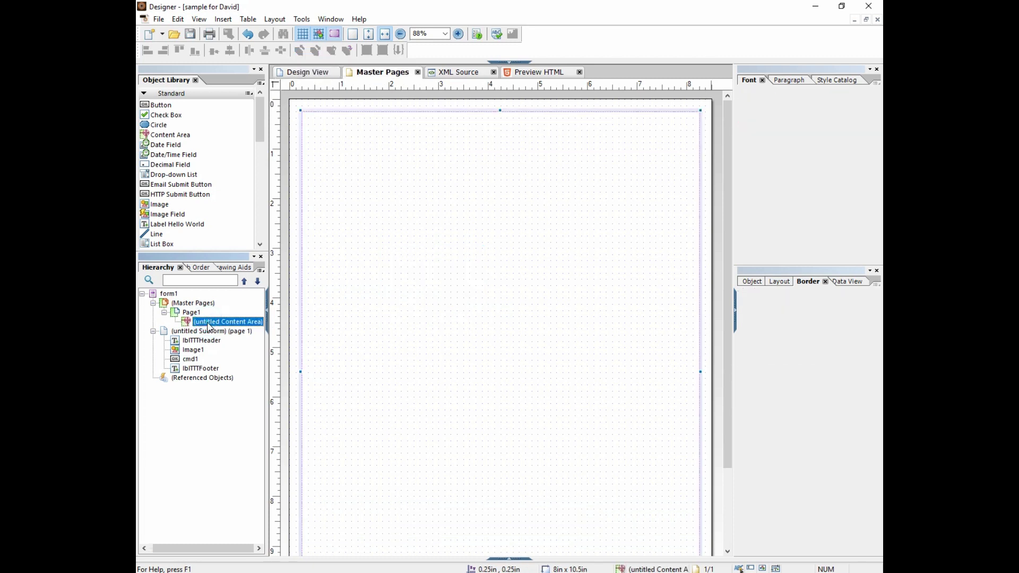
{"action": "left_click", "coordinate": [211, 323]}
{"action": "type", "text": "Body1"}
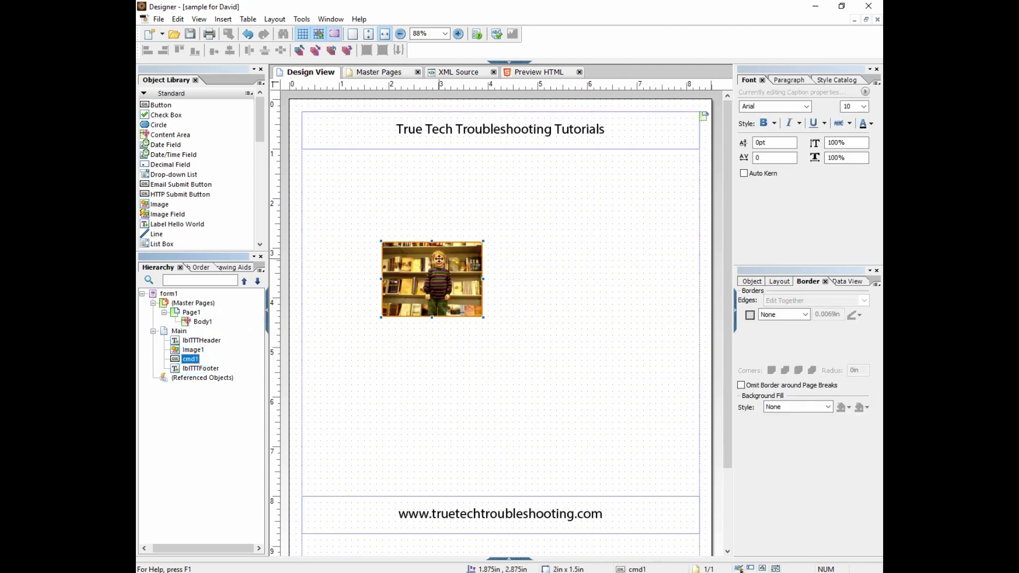
Give the button the click script app.alert("Hello World!"); then save and test it in the PDF.
{"action": "left_click", "coordinate": [497, 62]}
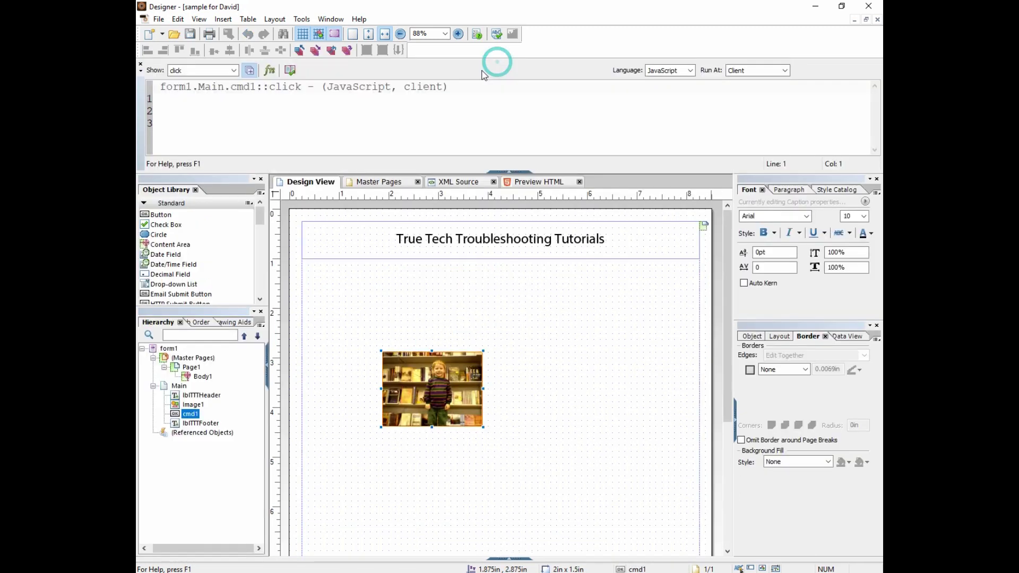
{"action": "left_click", "coordinate": [184, 114]}
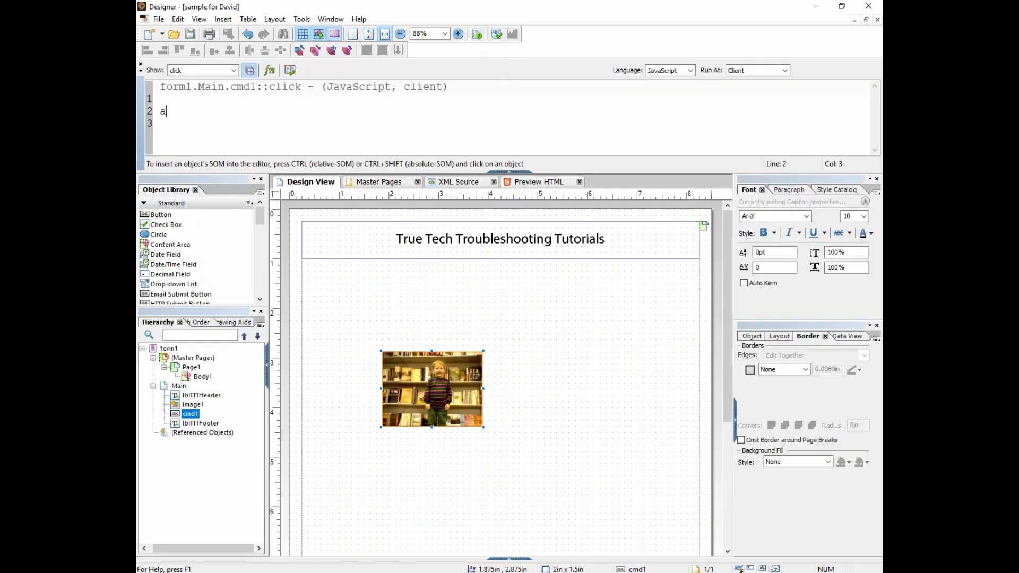
{"action": "type", "text": "app.alert(\"Hello World!\");"}
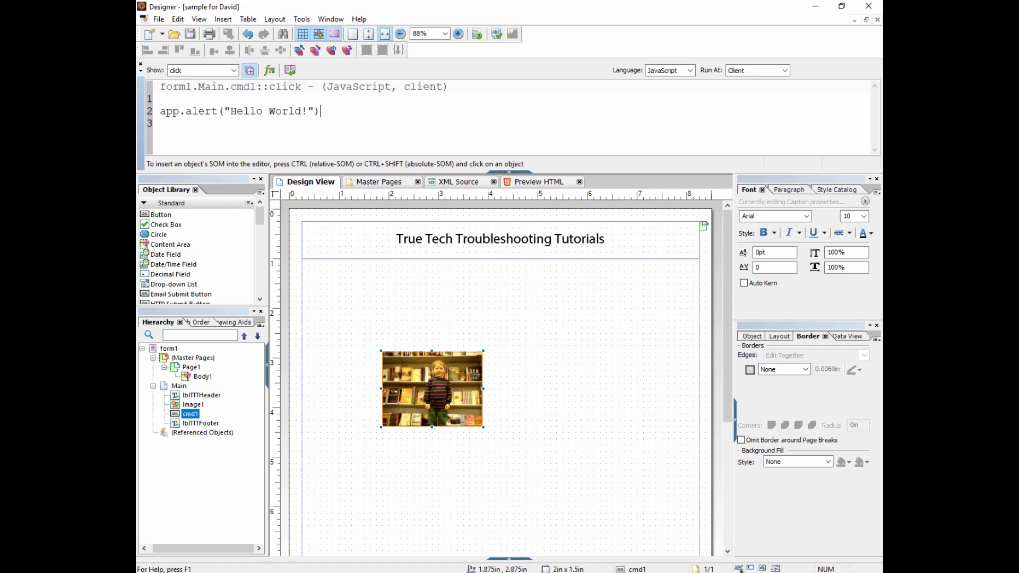
{"action": "left_click", "coordinate": [190, 34]}
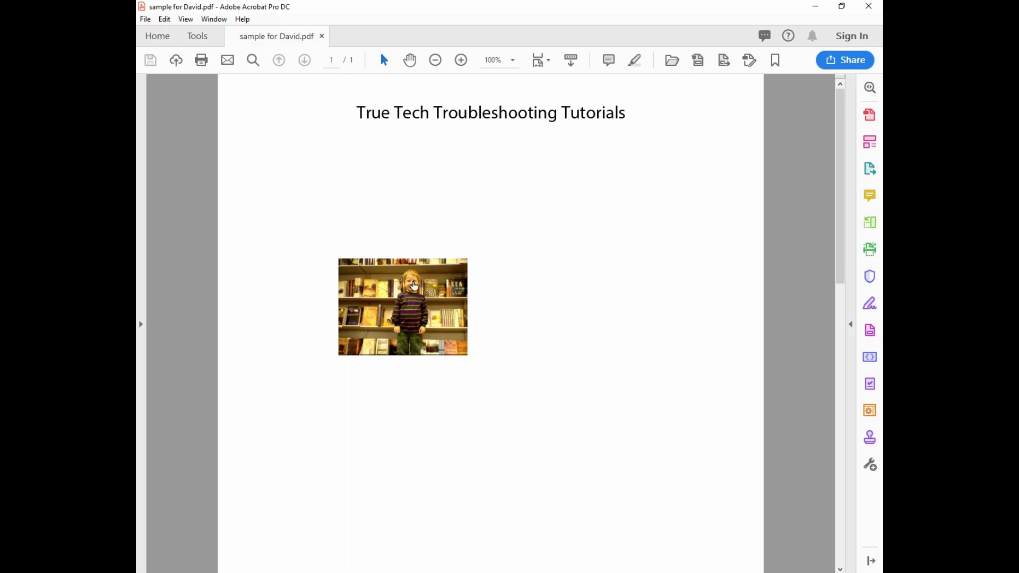
{"action": "left_click", "coordinate": [414, 286]}
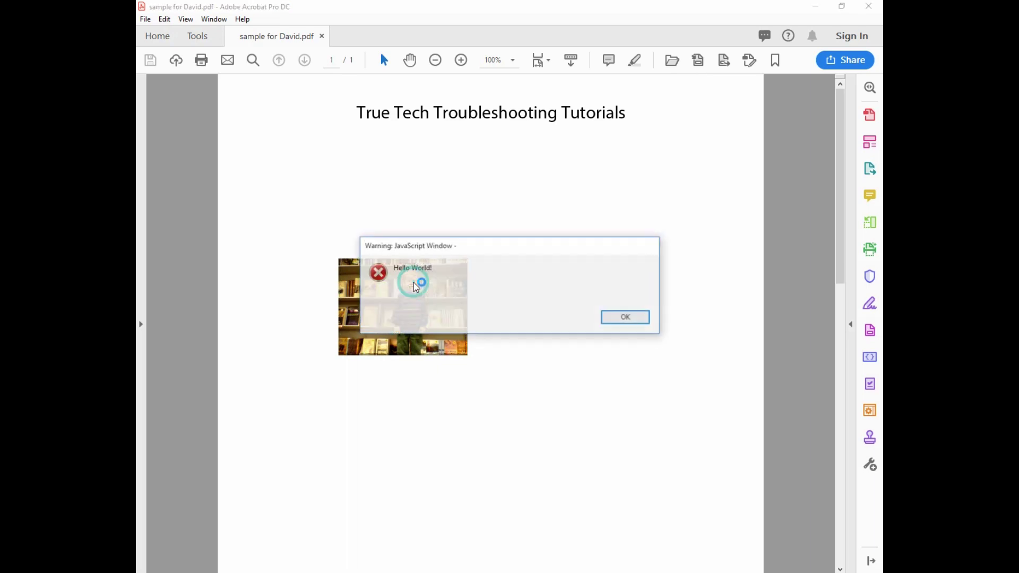
Dismiss the Hello World! alert and click the picture twice more, dismissing it each time.
{"action": "left_click", "coordinate": [629, 319]}
{"action": "left_click", "coordinate": [455, 318]}
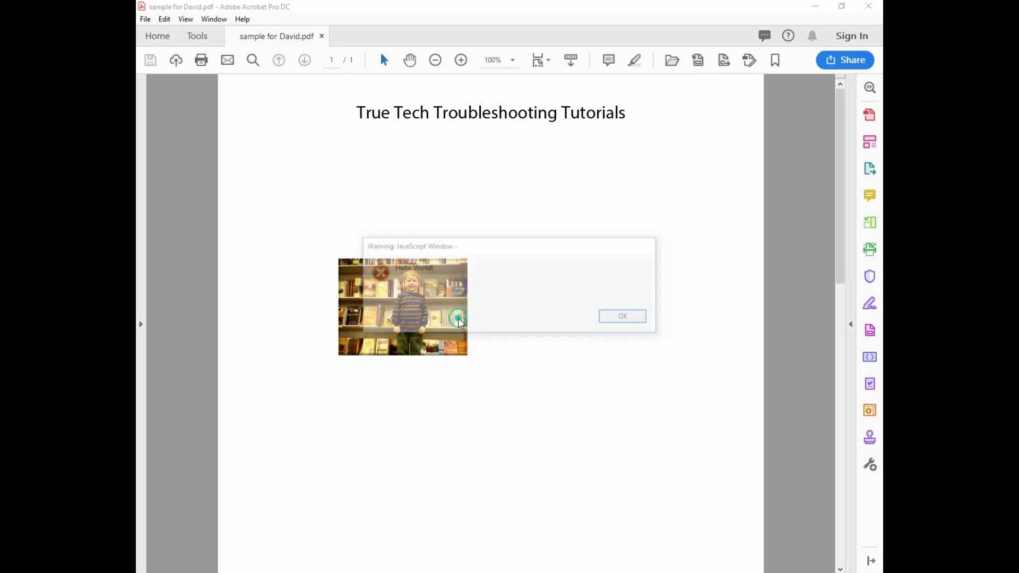
{"action": "left_click", "coordinate": [626, 317]}
{"action": "left_click", "coordinate": [455, 312]}
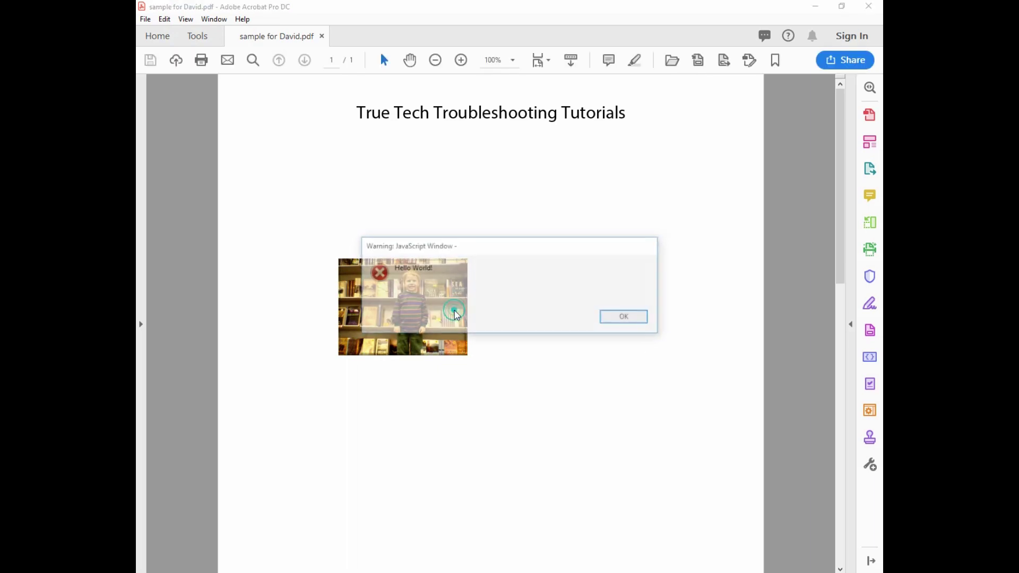
{"action": "left_click", "coordinate": [639, 321]}
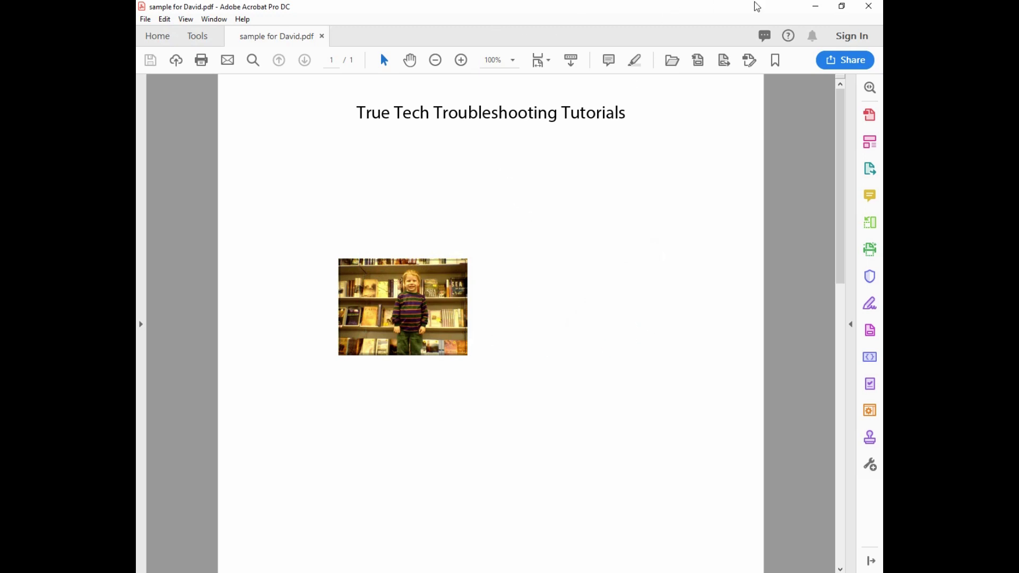
Close Acrobat, collapse the Script Editor, and select Image then Image Field in the Object Library.
{"action": "left_click", "coordinate": [869, 7]}
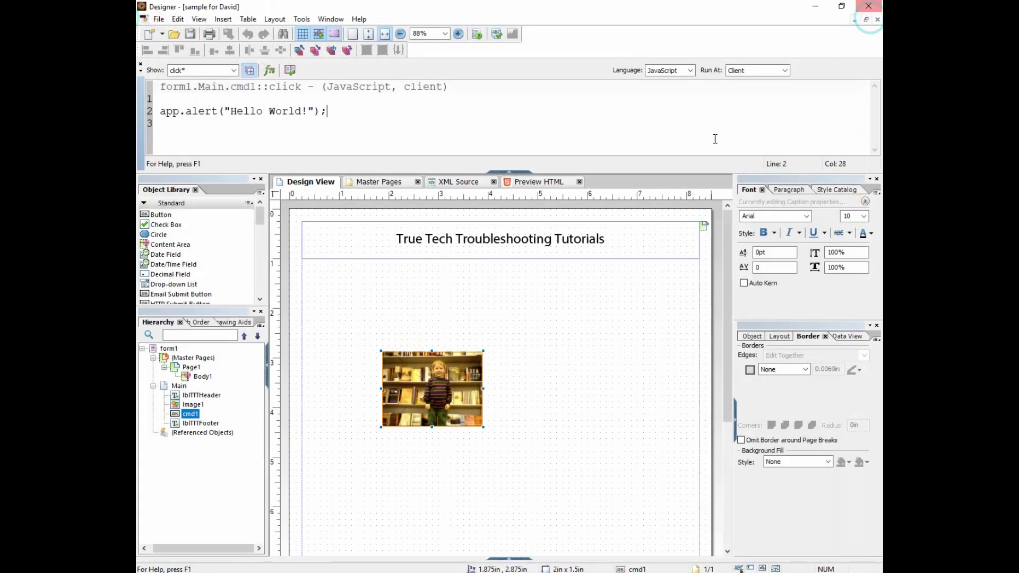
{"action": "left_click", "coordinate": [496, 171]}
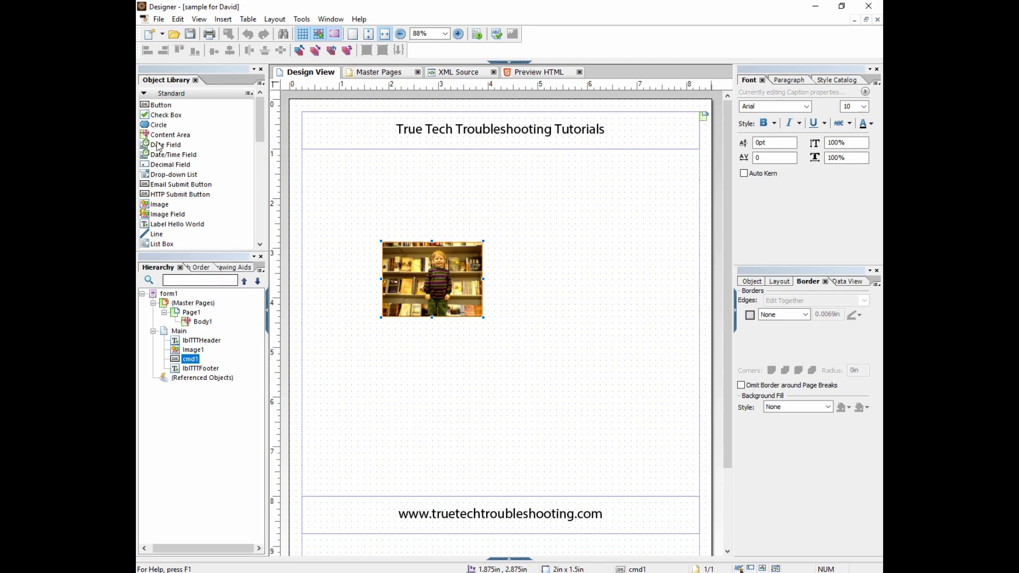
{"action": "left_click", "coordinate": [159, 205]}
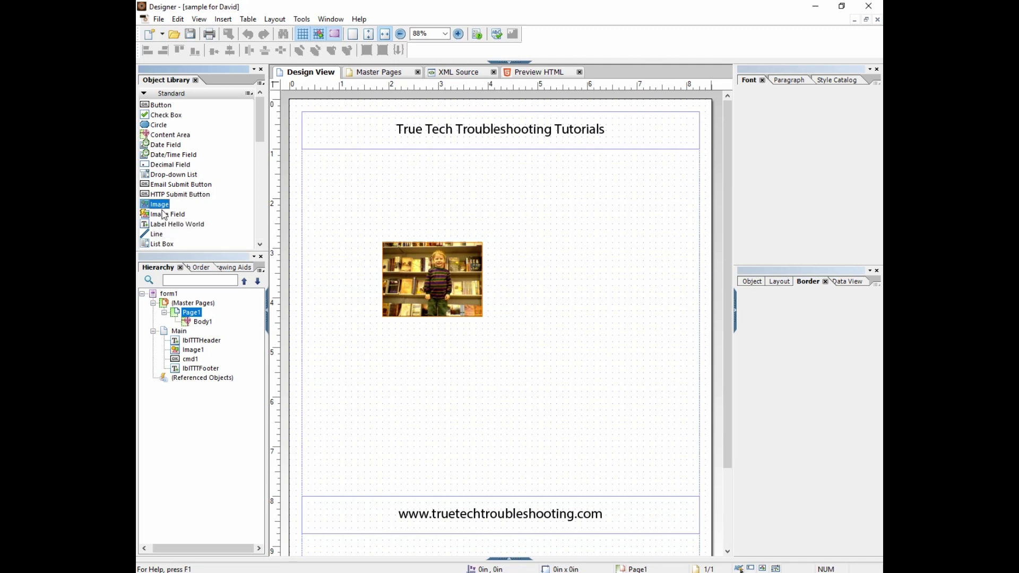
{"action": "left_click", "coordinate": [162, 215]}
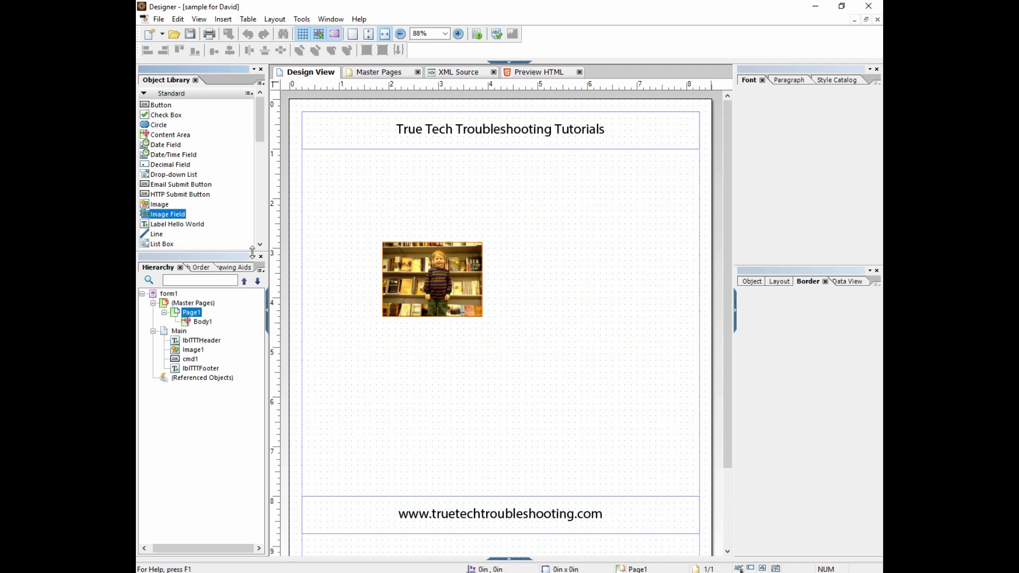
Place a second button, cmd2, above the picture and adjust its fill and caption.
{"action": "left_click_drag", "start_coordinate": [160, 205], "coordinate": [276, 144]}
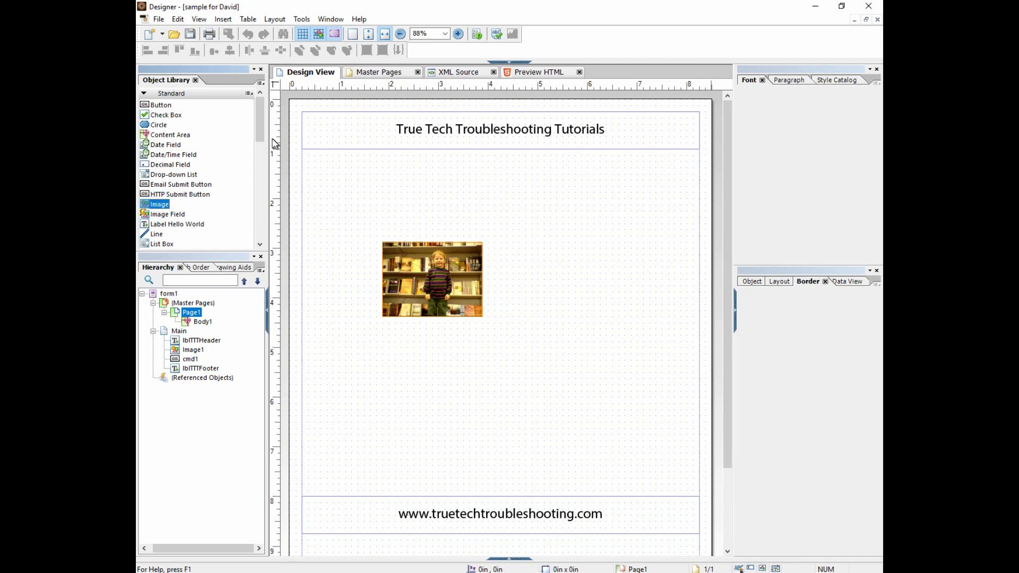
{"action": "left_click_drag", "start_coordinate": [192, 106], "coordinate": [343, 211]}
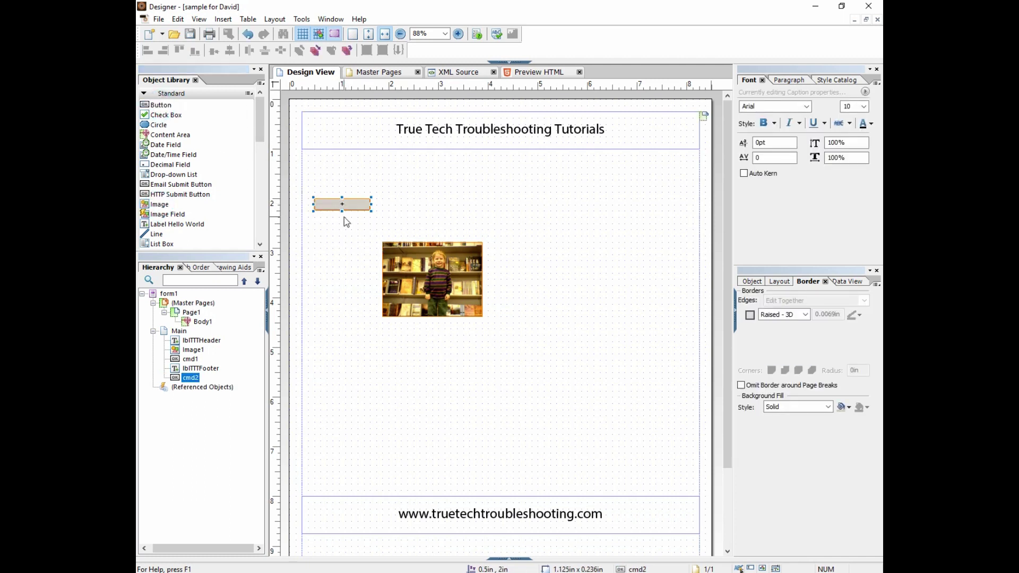
{"action": "left_click", "coordinate": [828, 407]}
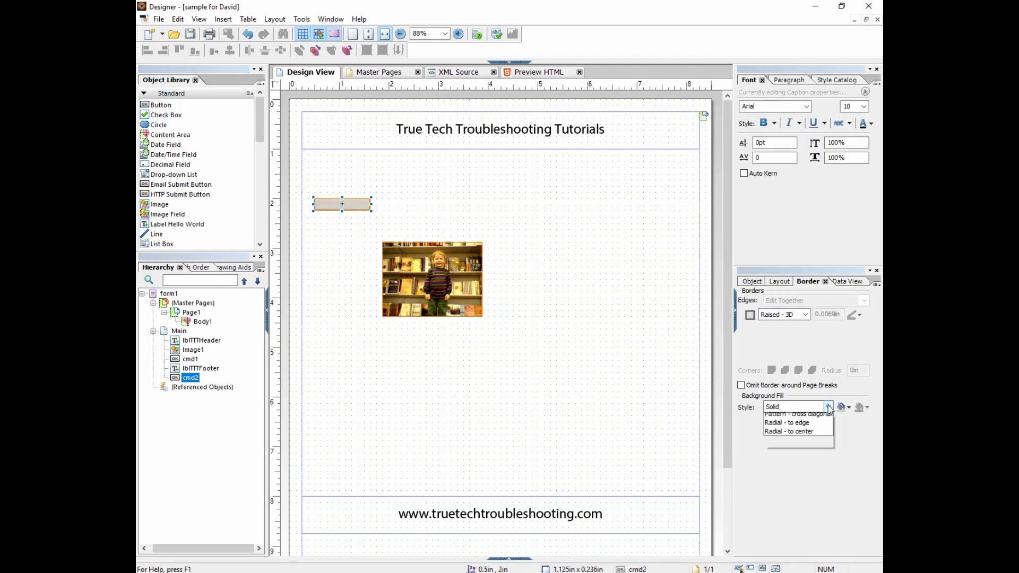
{"action": "left_click", "coordinate": [797, 417]}
{"action": "left_click", "coordinate": [752, 281]}
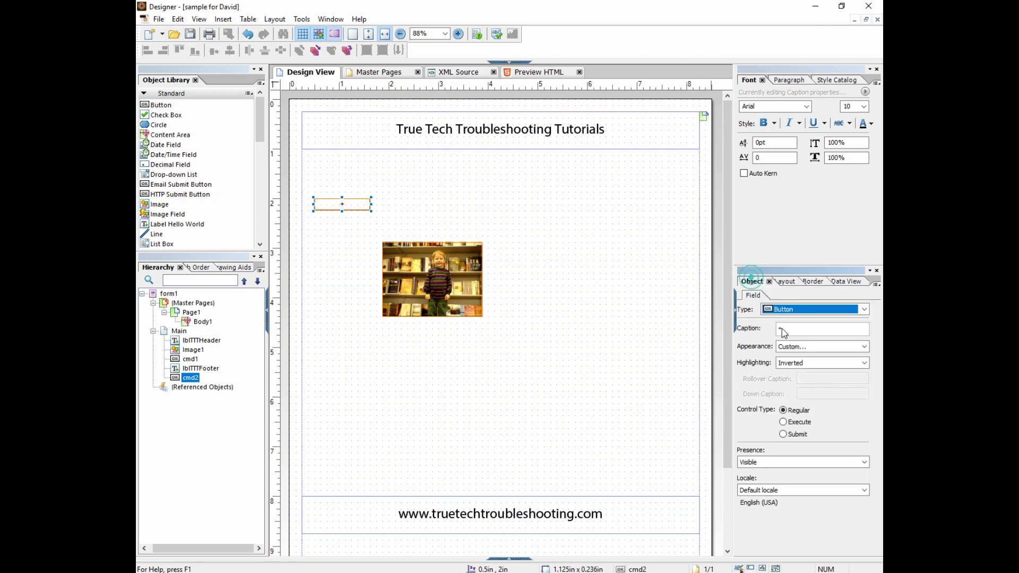
{"action": "left_click", "coordinate": [784, 332]}
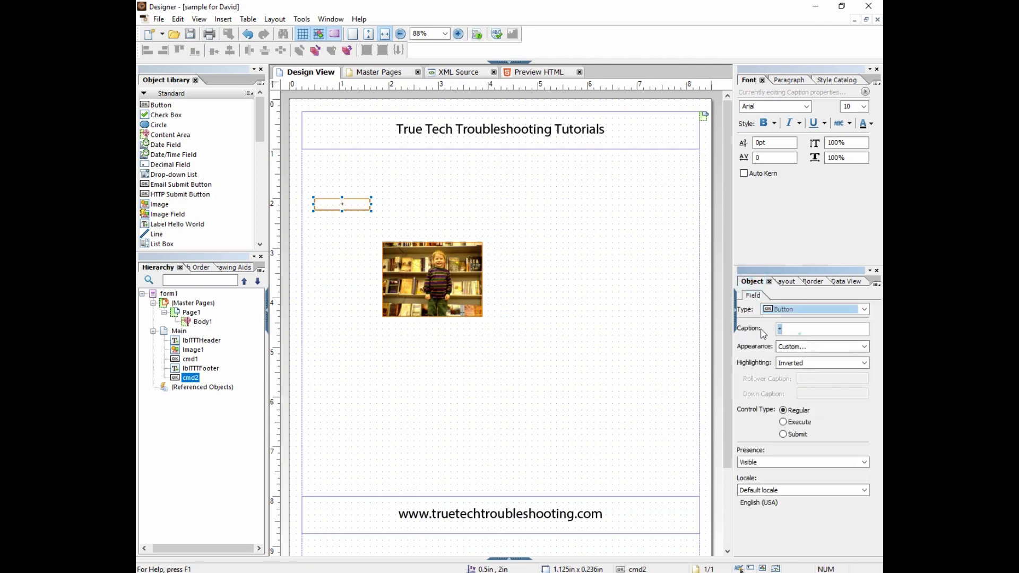
{"action": "left_click", "coordinate": [555, 177]}
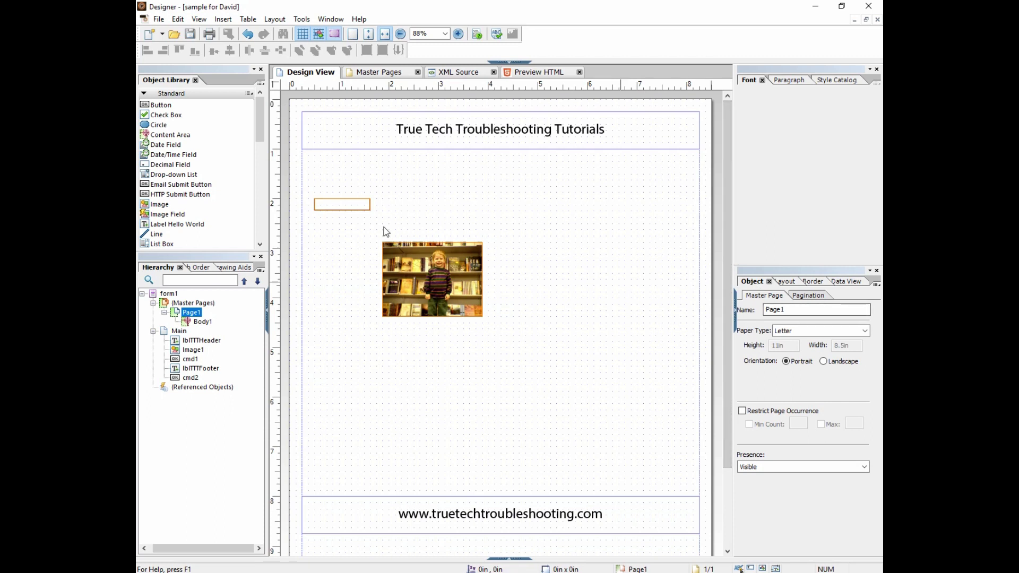
{"action": "left_click", "coordinate": [338, 206]}
Make cmd2 borderless with its background fill style set to None.
{"action": "left_click", "coordinate": [812, 353]}
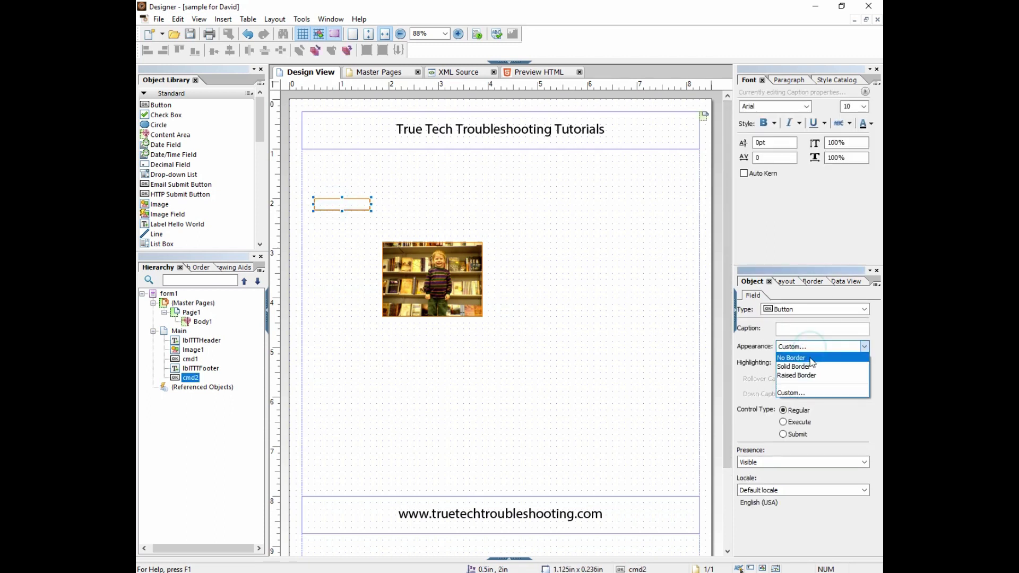
{"action": "left_click", "coordinate": [811, 359]}
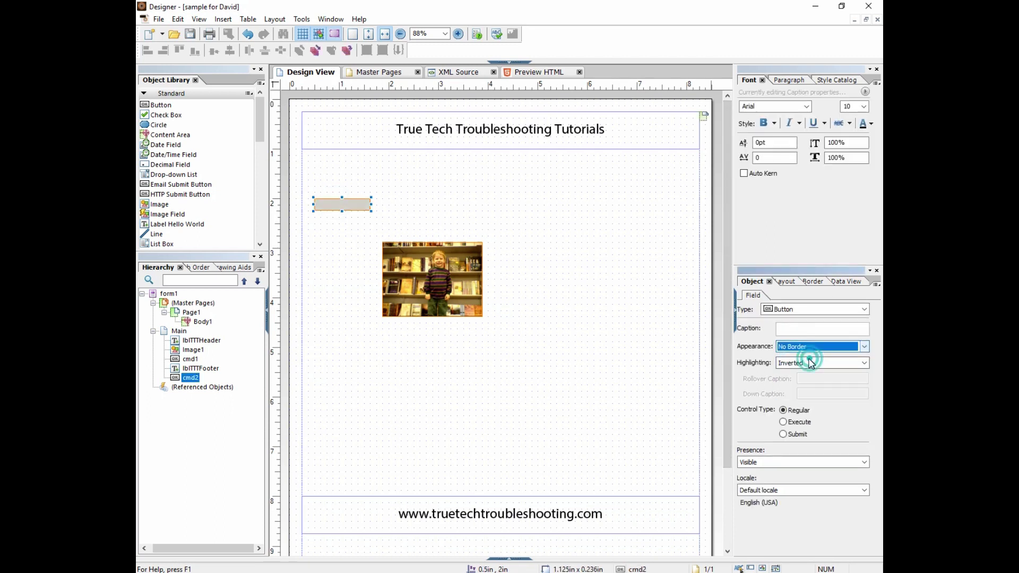
{"action": "left_click", "coordinate": [813, 281]}
{"action": "left_click", "coordinate": [828, 407]}
{"action": "left_click", "coordinate": [818, 420]}
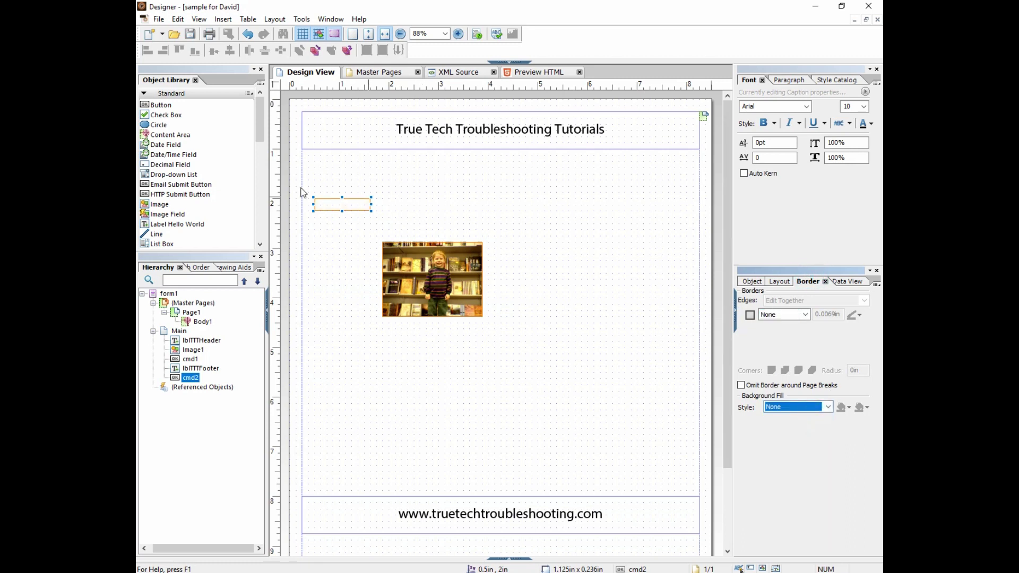
{"action": "left_click", "coordinate": [750, 281]}
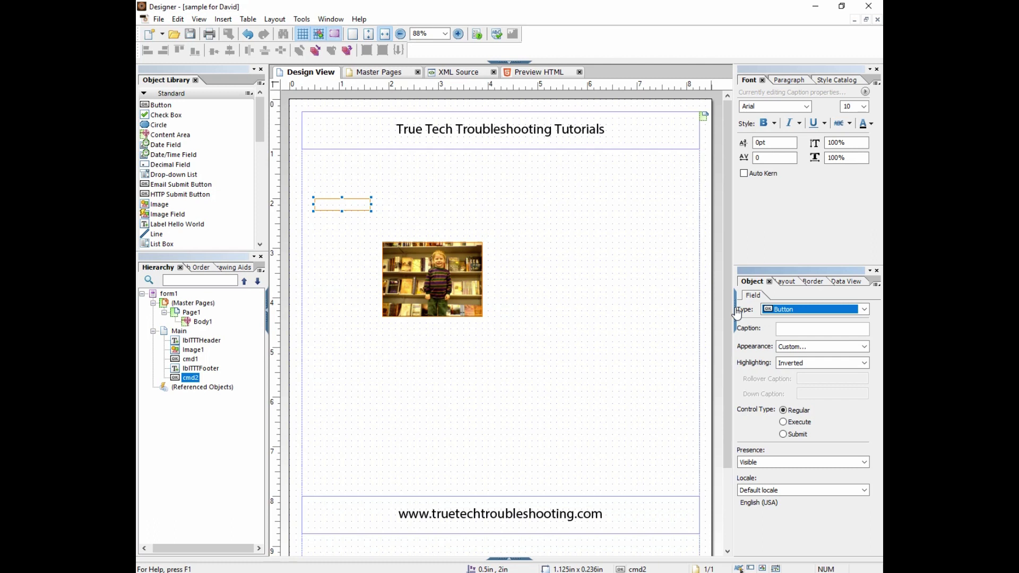
Move button cmd1 over the picture to the end of Main, after cmd2, bringing it to the front.
{"action": "left_click", "coordinate": [433, 290]}
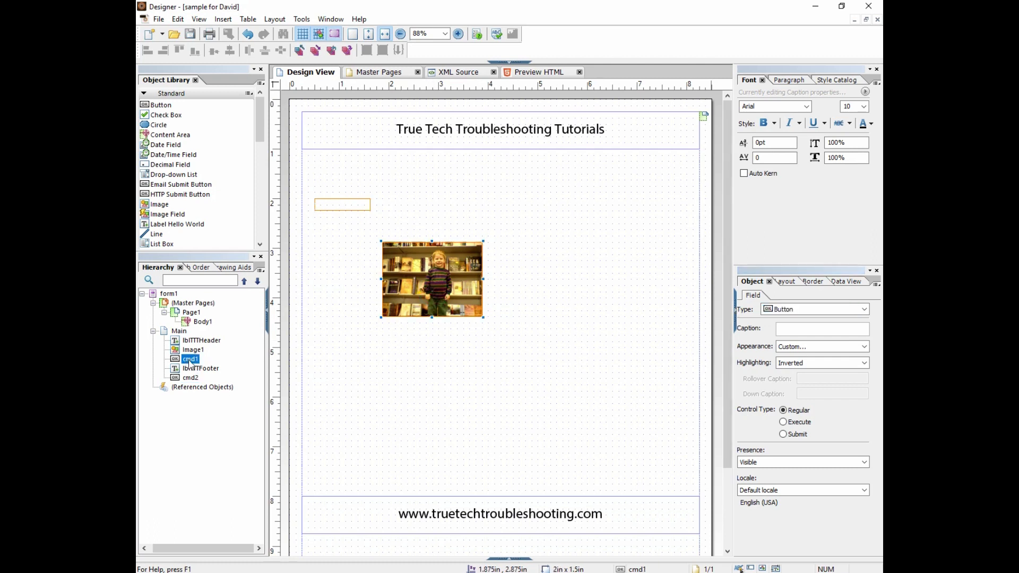
{"action": "left_click", "coordinate": [306, 51]}
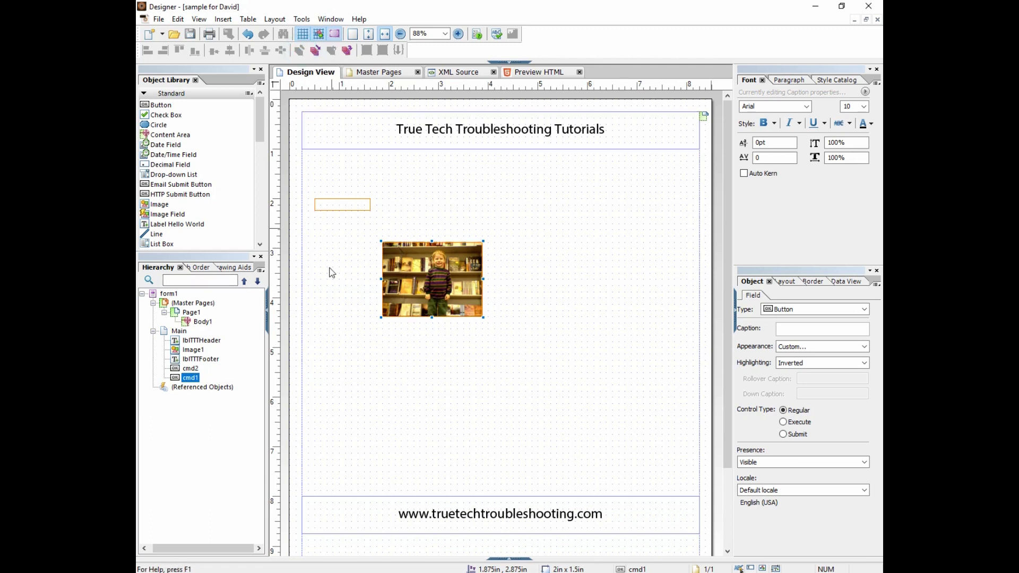